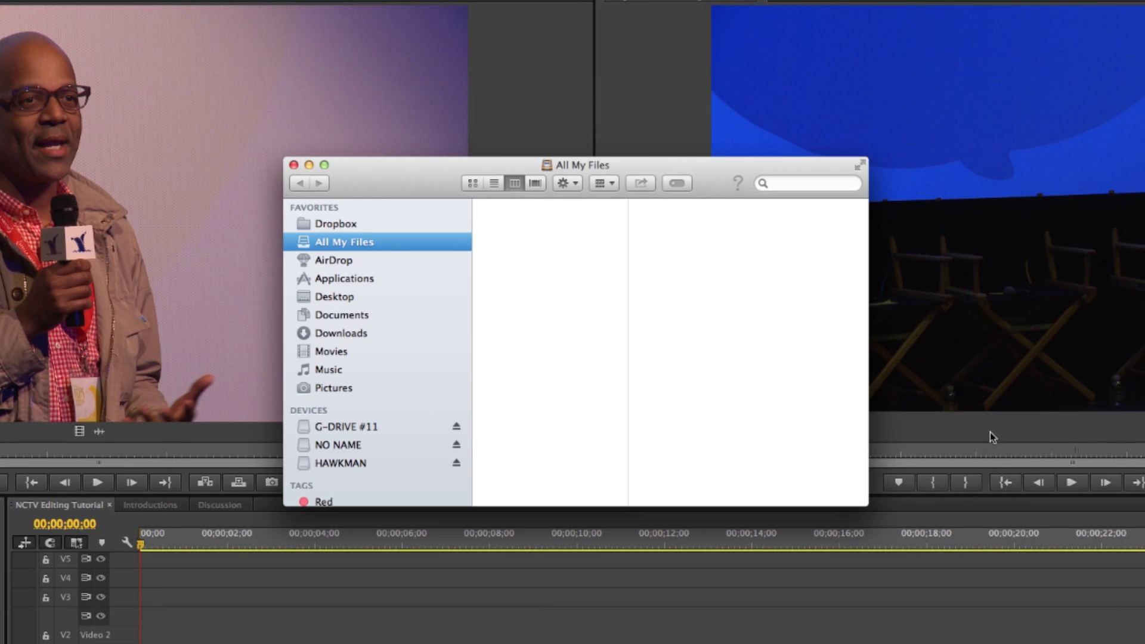
Import the Cine Institute JPG from G-DRIVE #11's 2013 Nantucket Film Festival folder into the Project panel.
left_click_drag(656, 159, 939, 7)
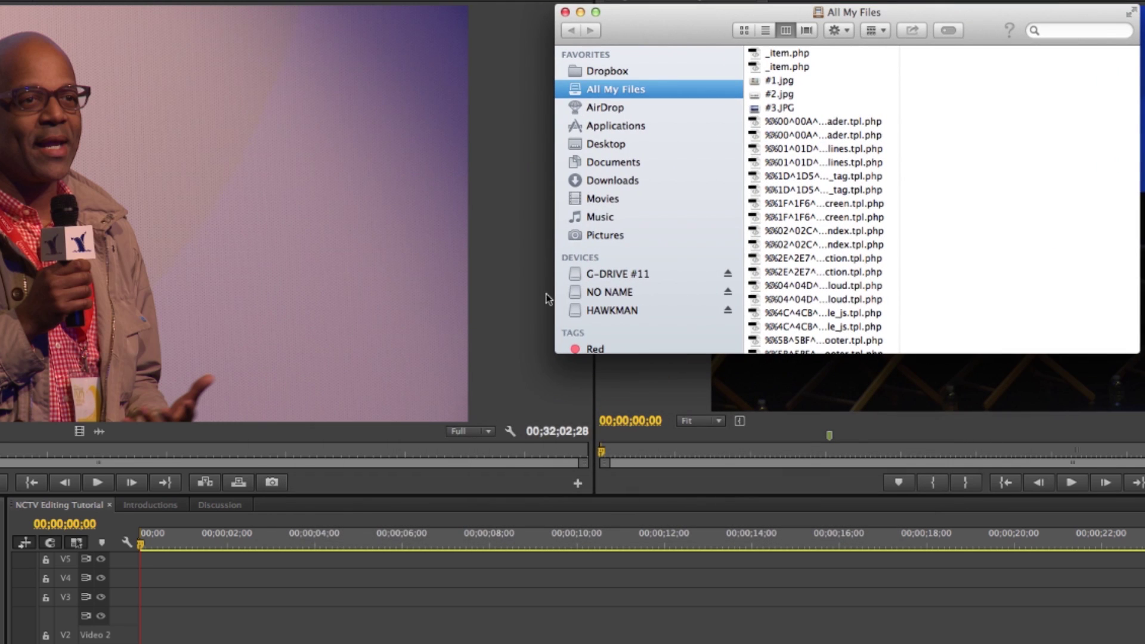
left_click(651, 273)
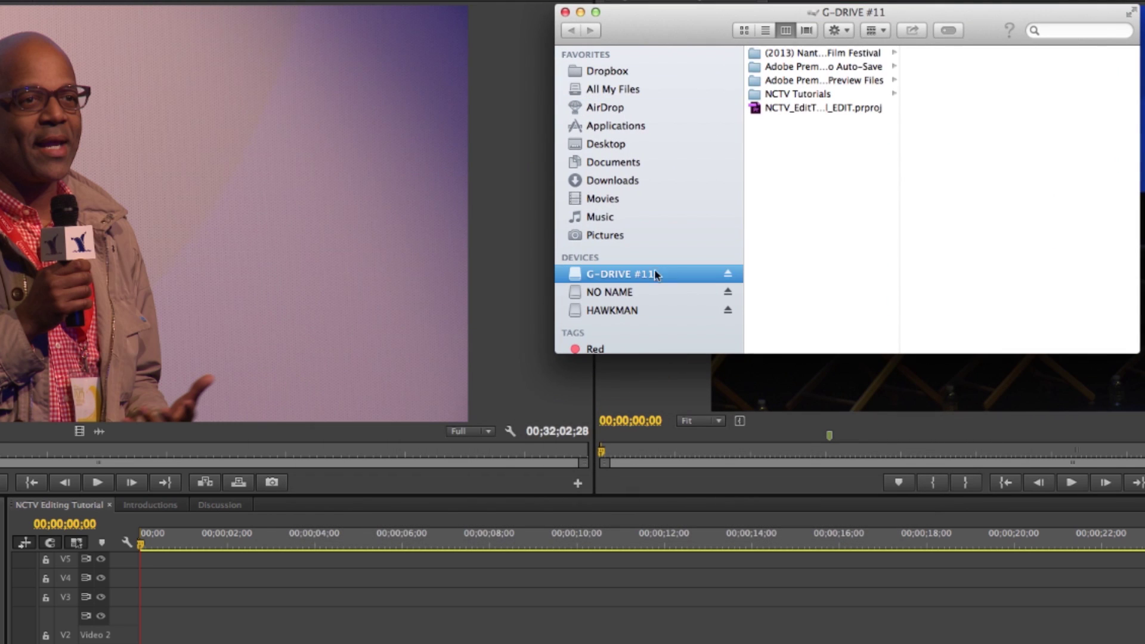
left_click(862, 53)
left_click(960, 66)
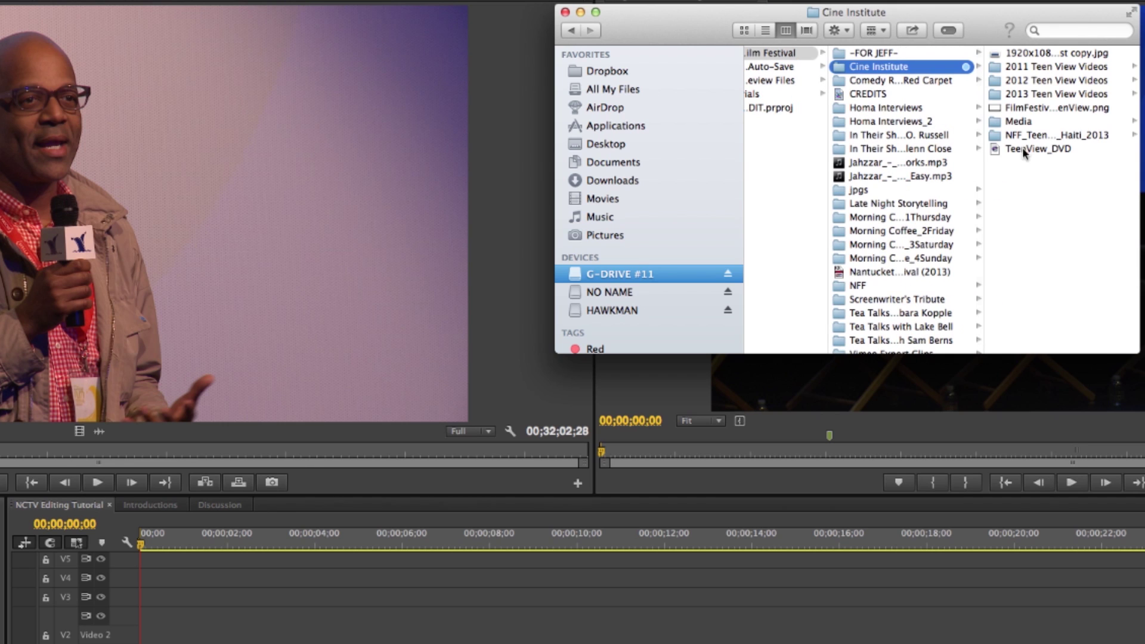
left_click_drag(1040, 52, 229, 569)
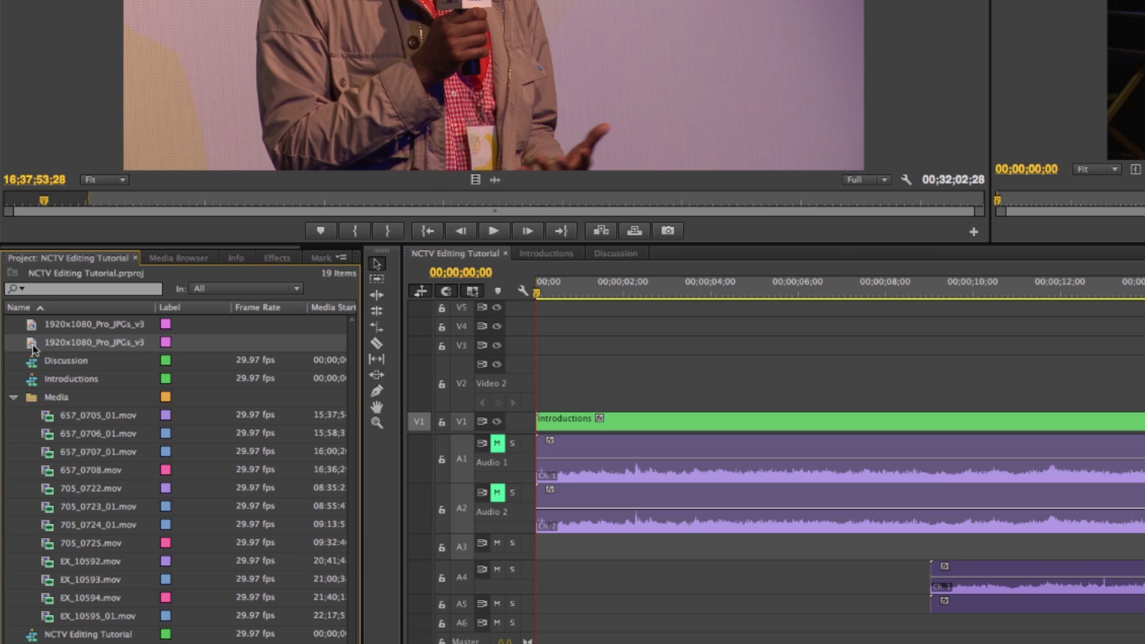
Place the Cine Institute title JPG on track V2 at 00;00 and scrub to check it.
double_click(32, 342)
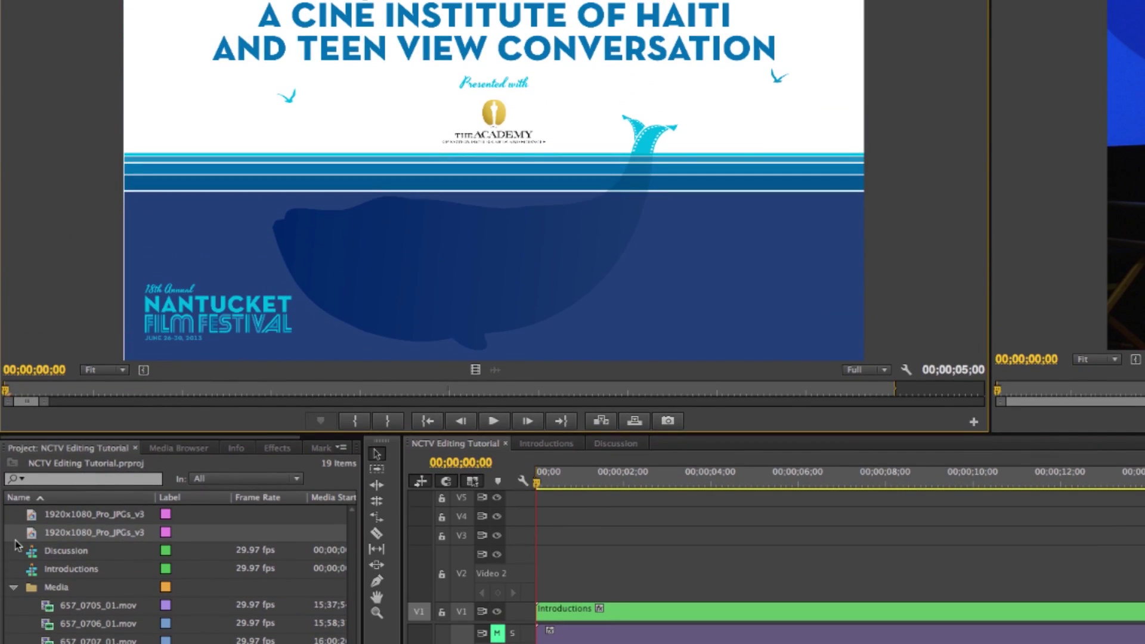
left_click_drag(410, 237, 538, 584)
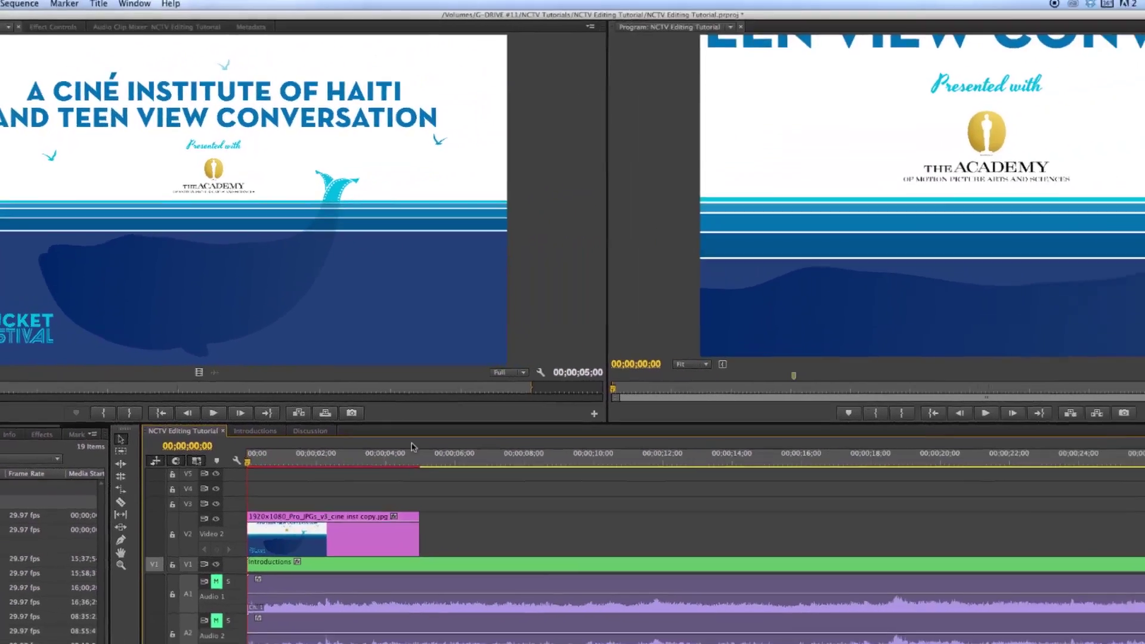
left_click_drag(662, 474, 635, 493)
left_click_drag(402, 477, 300, 476)
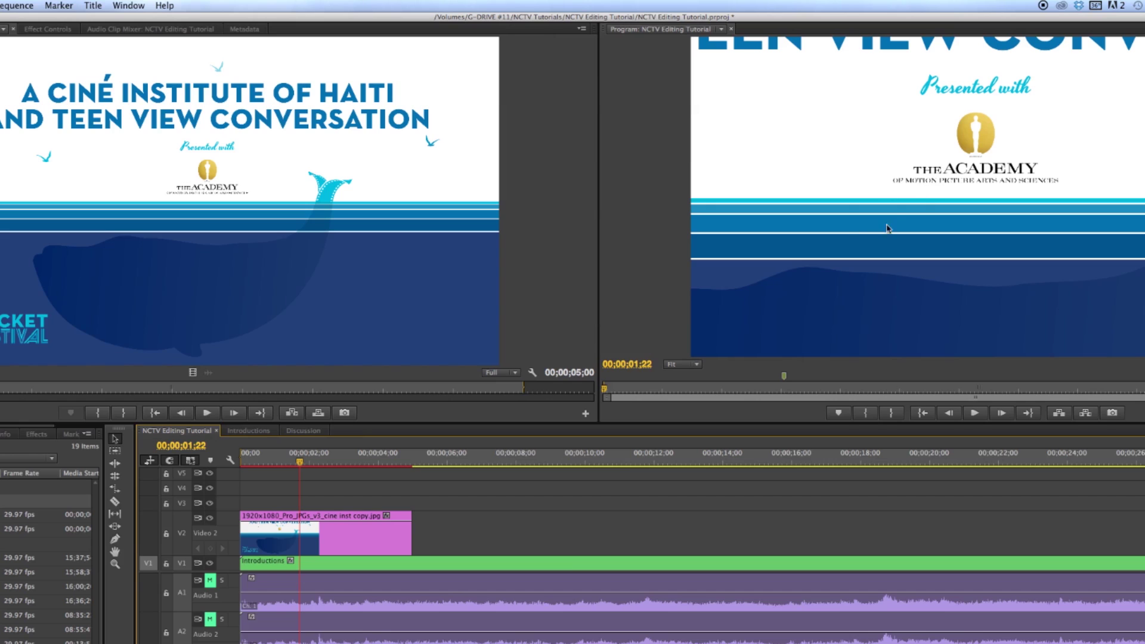
Show the V2 title still's Motion settings in Effect Controls (Position 960, 540, Scale 100).
double_click(374, 537)
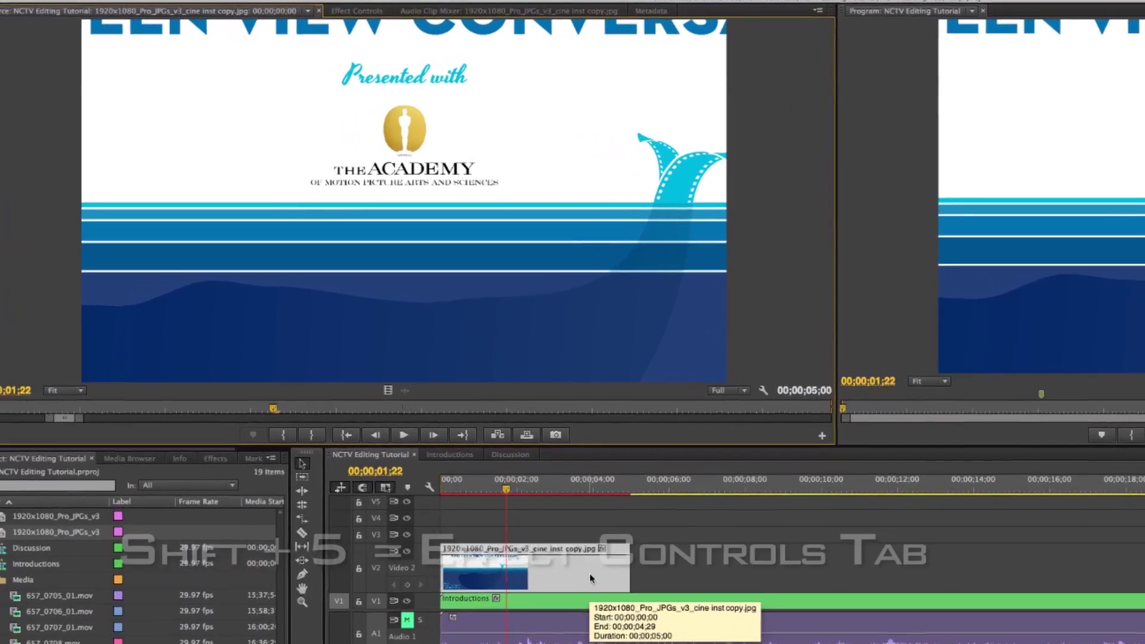
key("shift+5")
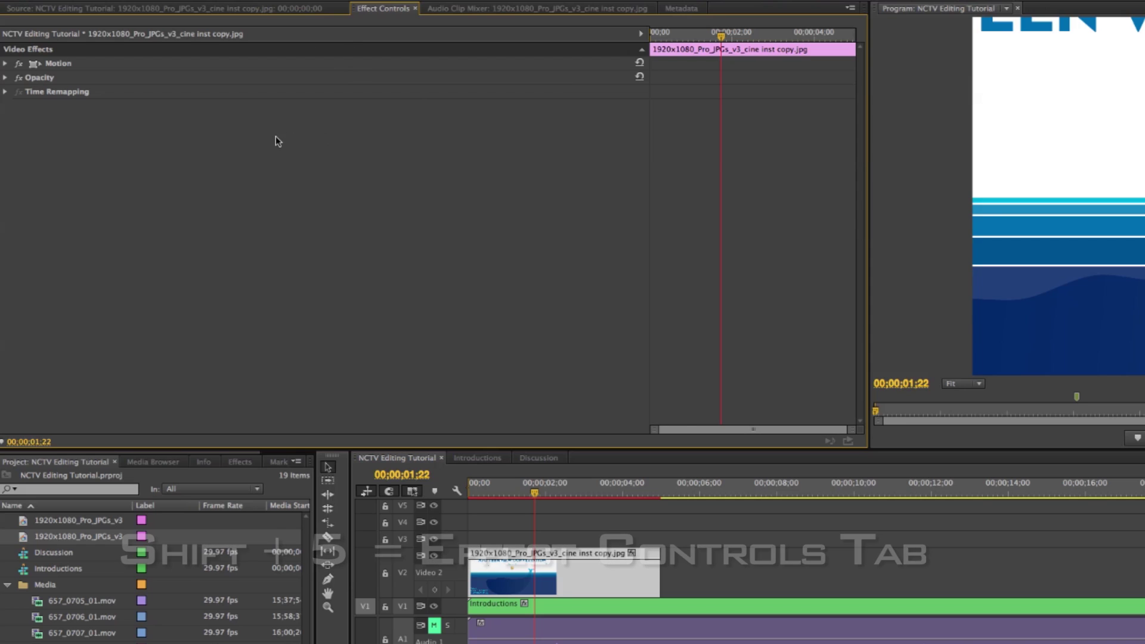
left_click(62, 65)
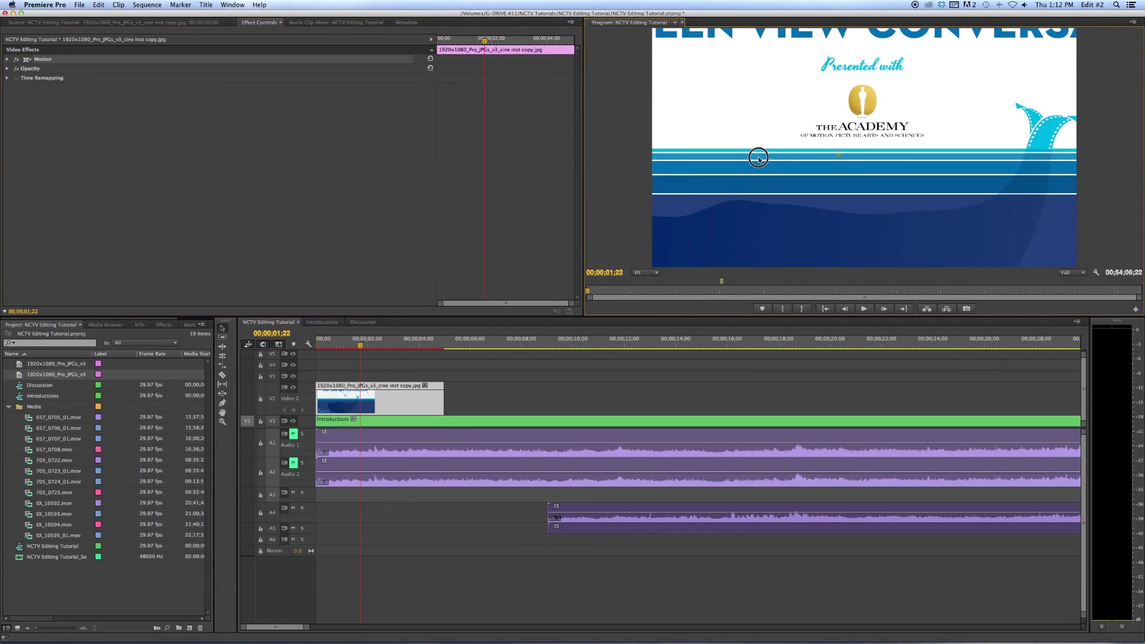
left_click_drag(693, 153, 813, 138)
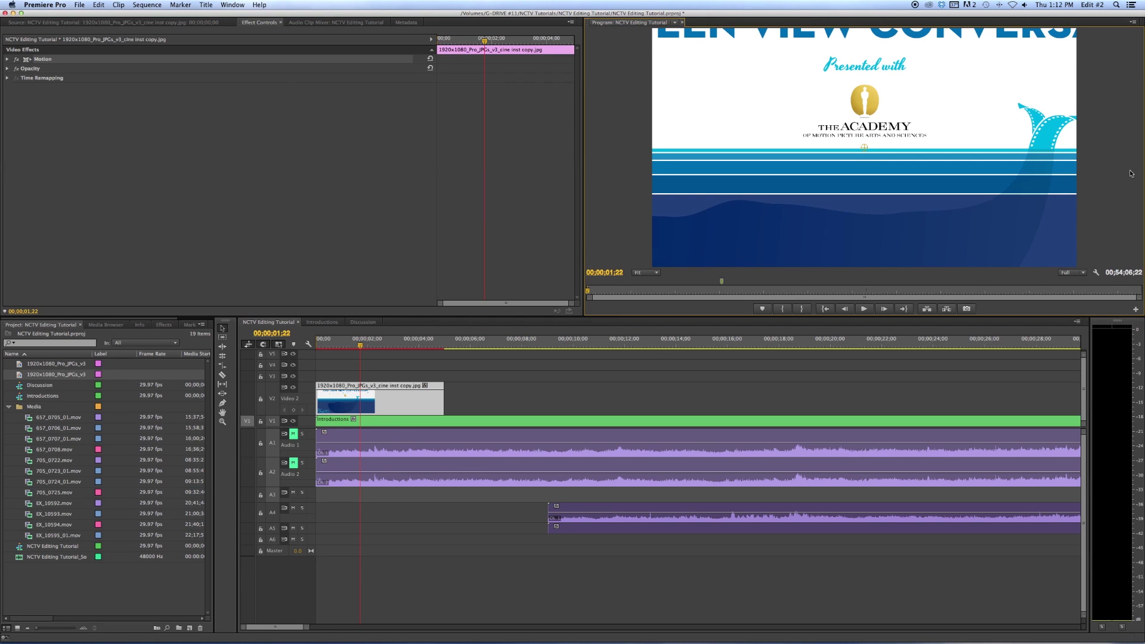
left_click(7, 60)
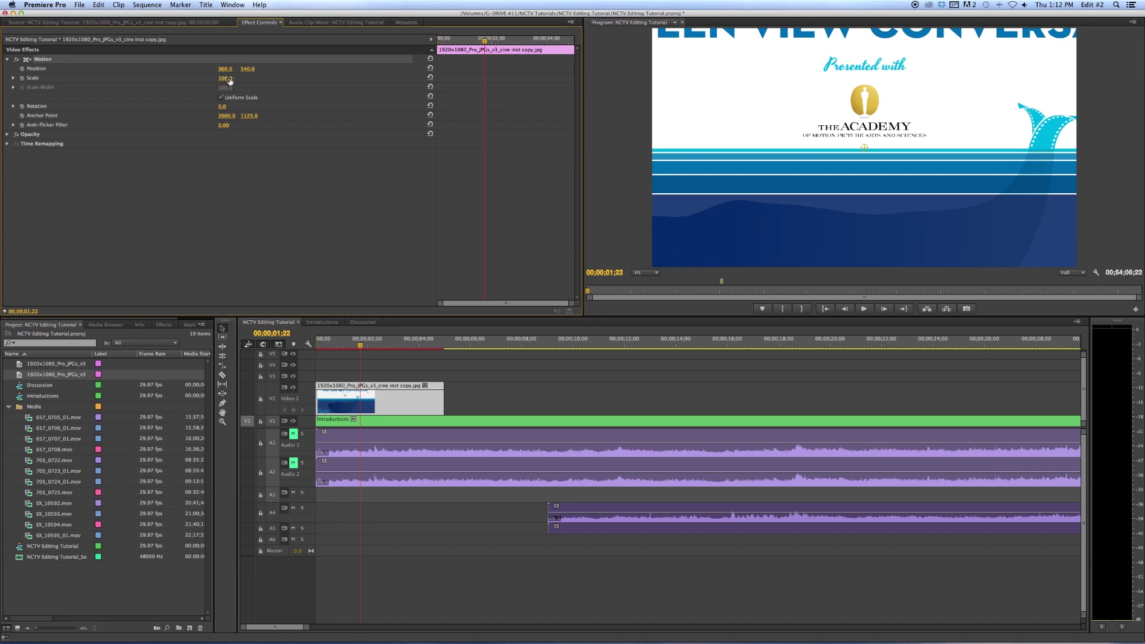
Set the title still's Scale to 50, then nudge it to 51.
left_click_drag(223, 78, 201, 78)
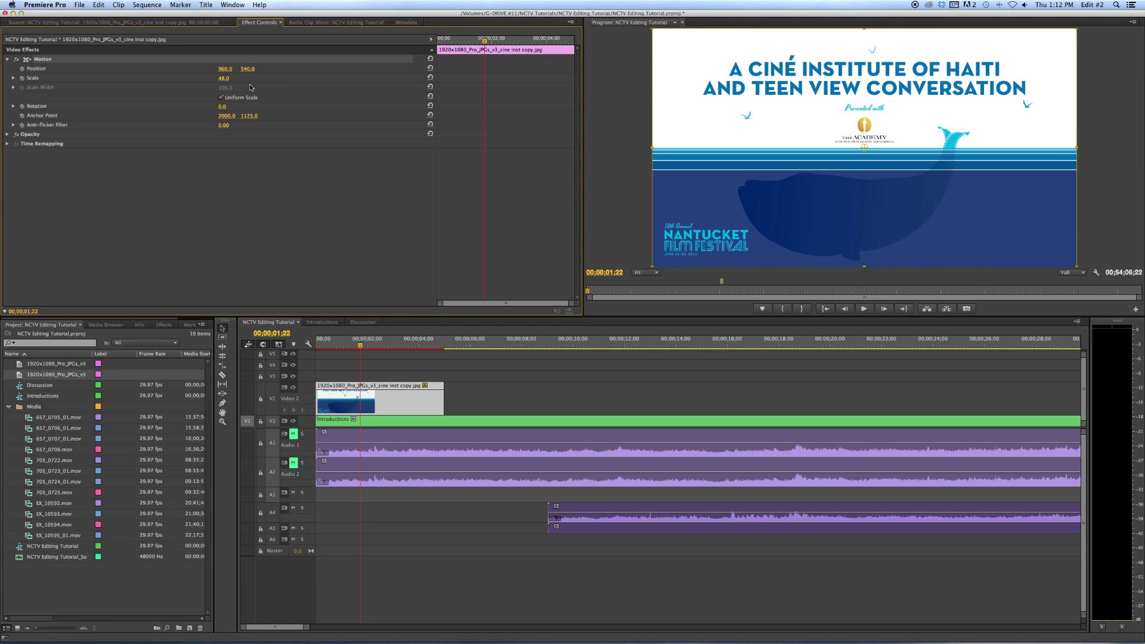
left_click(220, 79)
type("50")
key("Return")
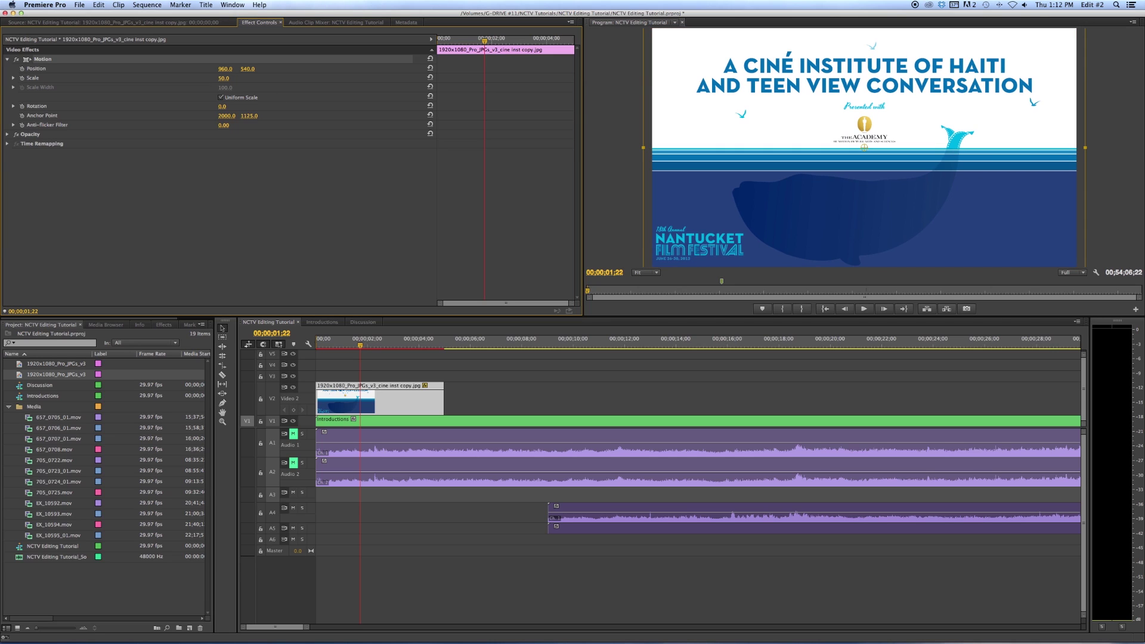
left_click_drag(222, 78, 221, 78)
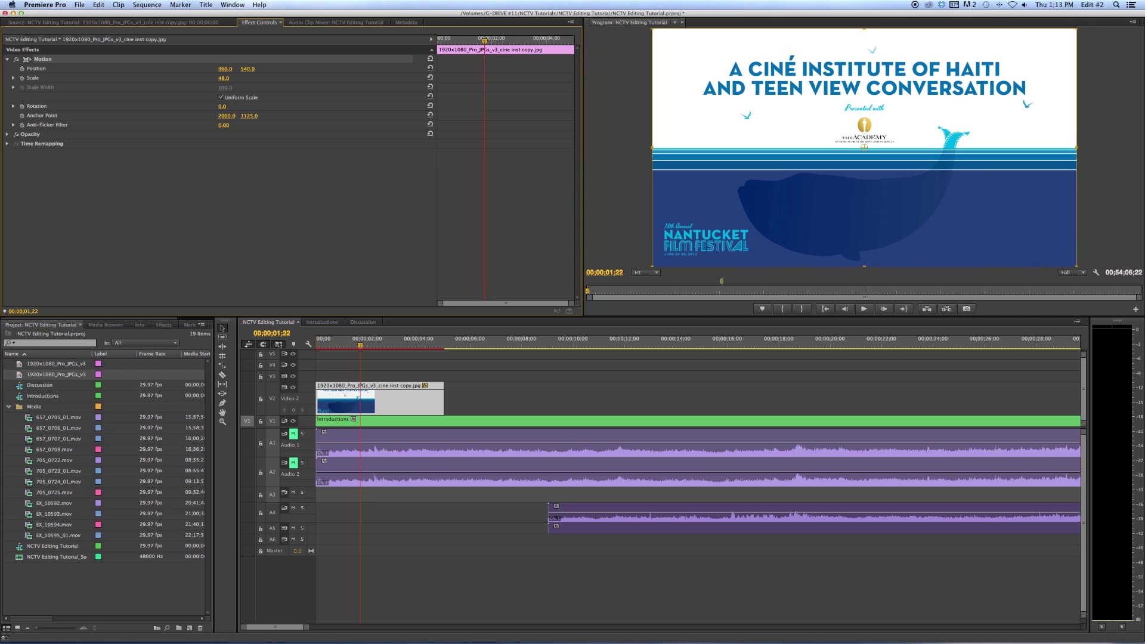
Shrink the title card to a small inset in the Program monitor.
left_click_drag(784, 158, 768, 182)
key("super+z")
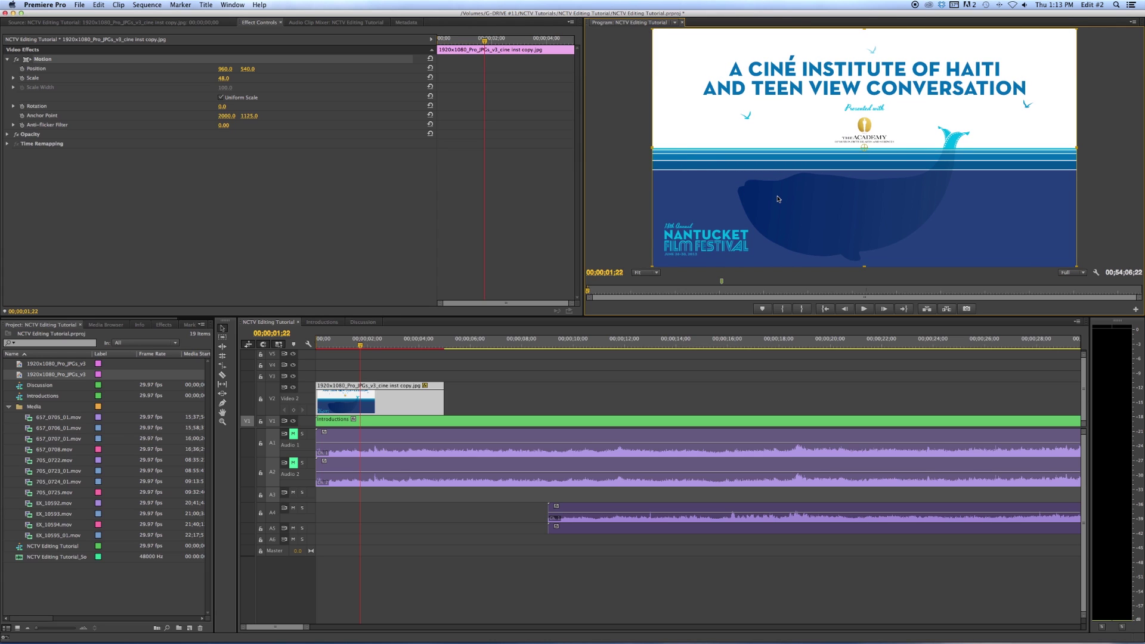
left_click_drag(653, 146, 718, 162)
Undo the resize to restore the full-frame title card and play back around it.
key("super+z")
left_click_drag(319, 345, 441, 356)
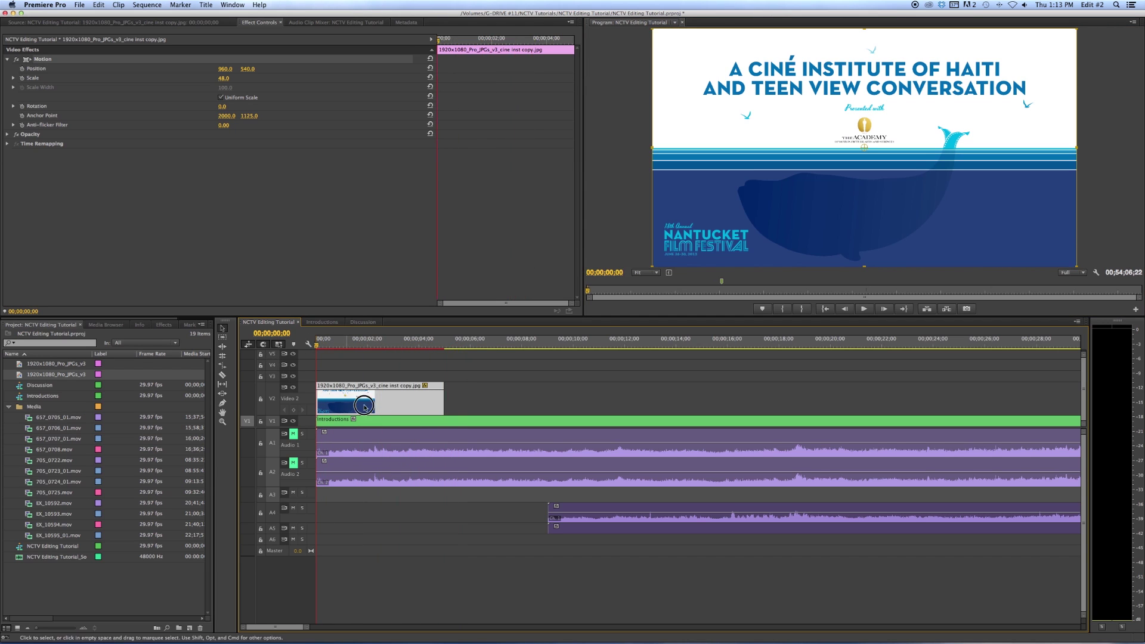
key("super+z")
key("space")
left_click_drag(440, 344, 423, 343)
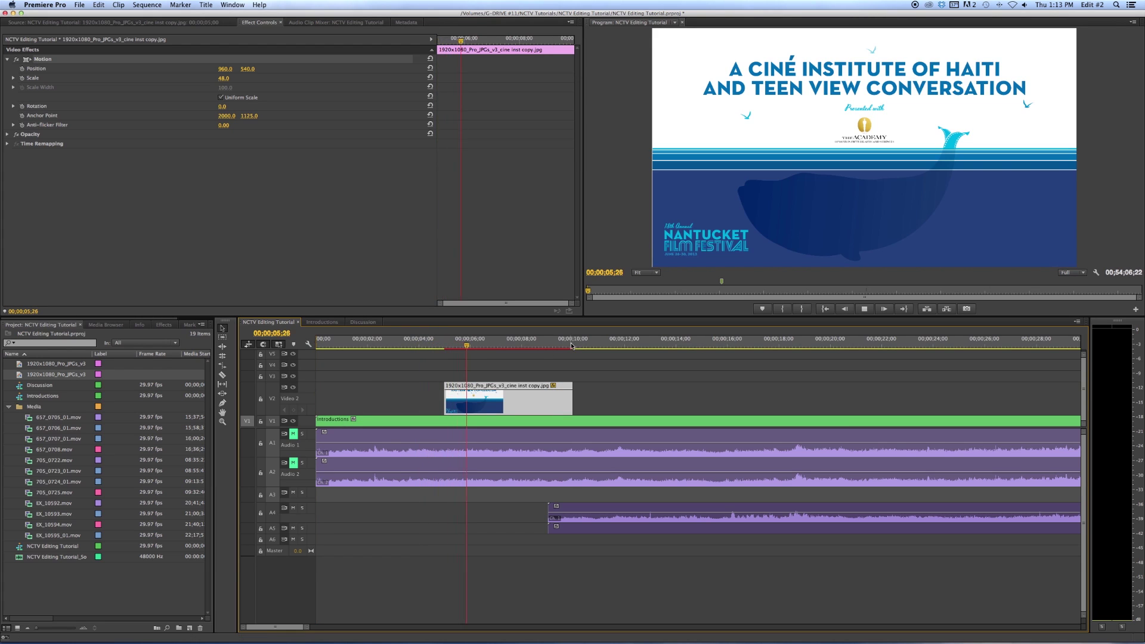
left_click(568, 345)
left_click_drag(568, 345, 575, 352)
key("space")
Add a default Cross Dissolve to the title clip's start and preview the fade-in.
right_click(446, 396)
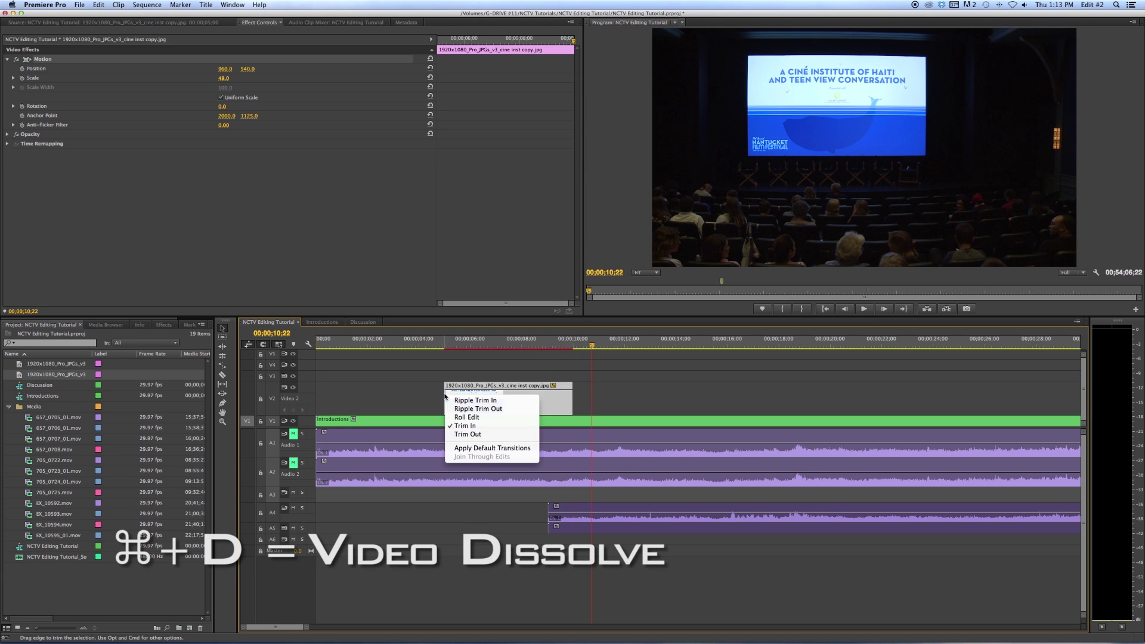
left_click(498, 447)
left_click(437, 341)
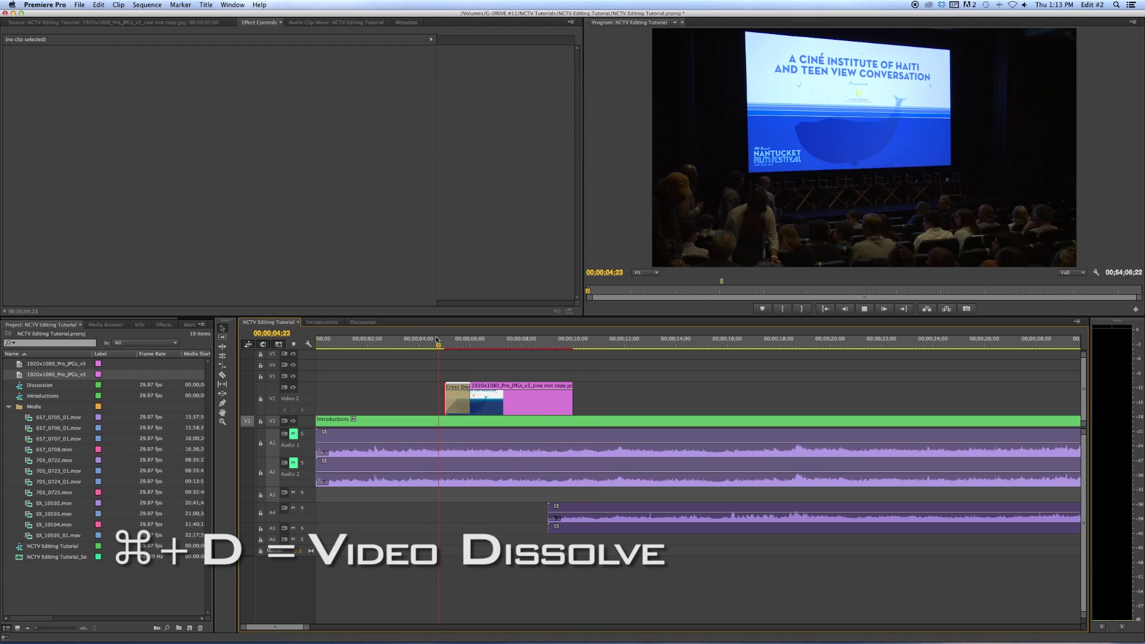
key("space")
key("space")
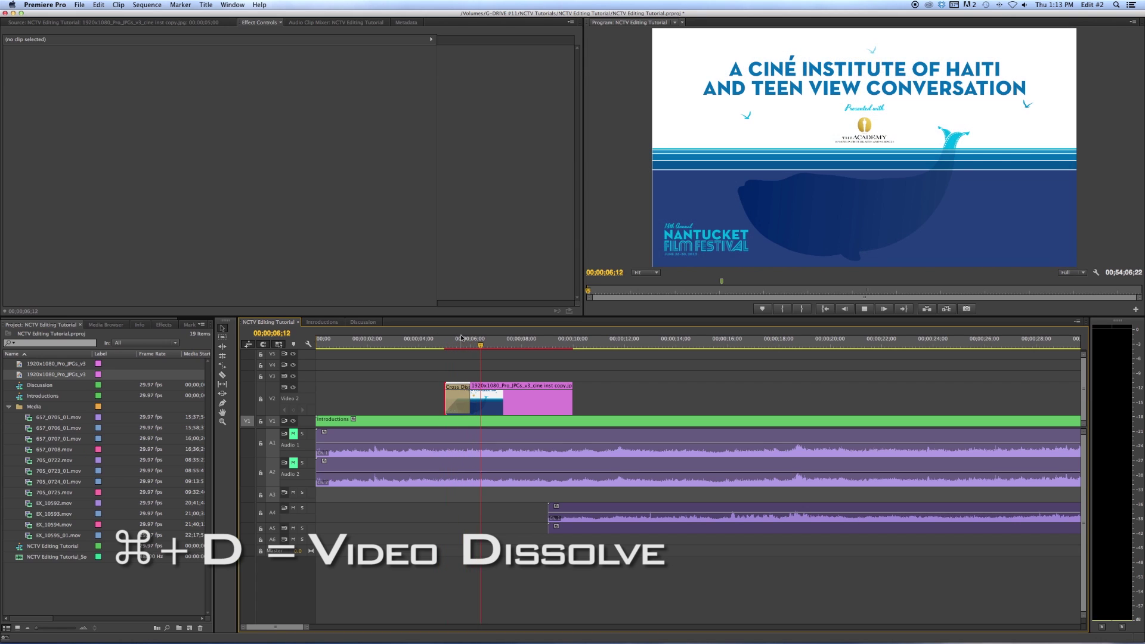
left_click(519, 412)
double_click(520, 412)
left_click(259, 22)
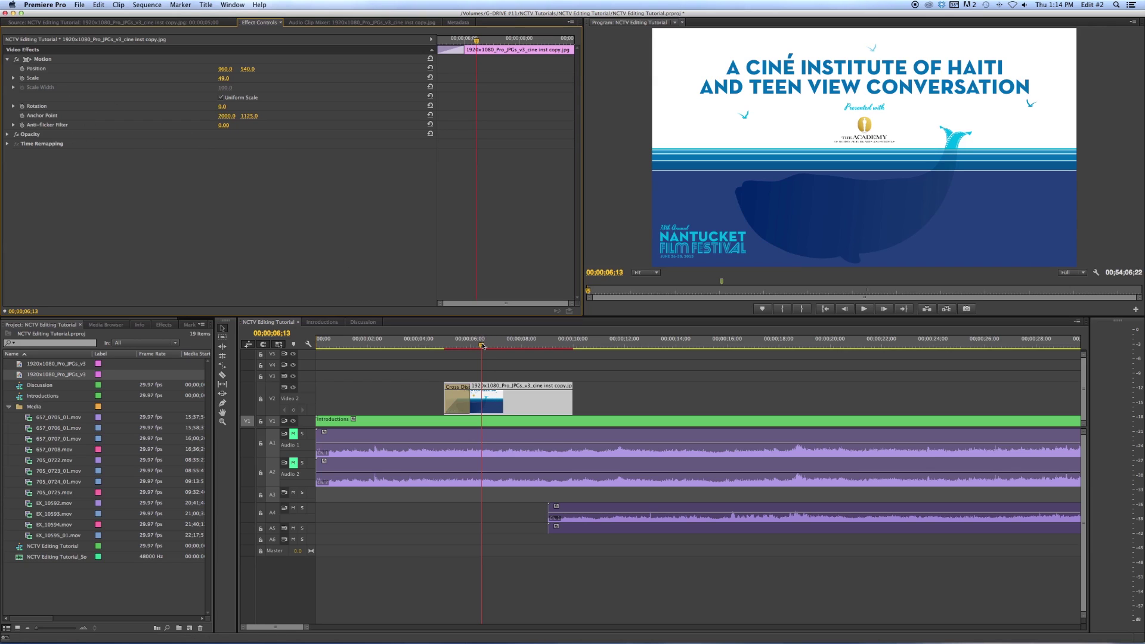
Zoom the timeline in and show the title clip's Scale keyframes on the timeline.
left_click_drag(481, 346, 478, 346)
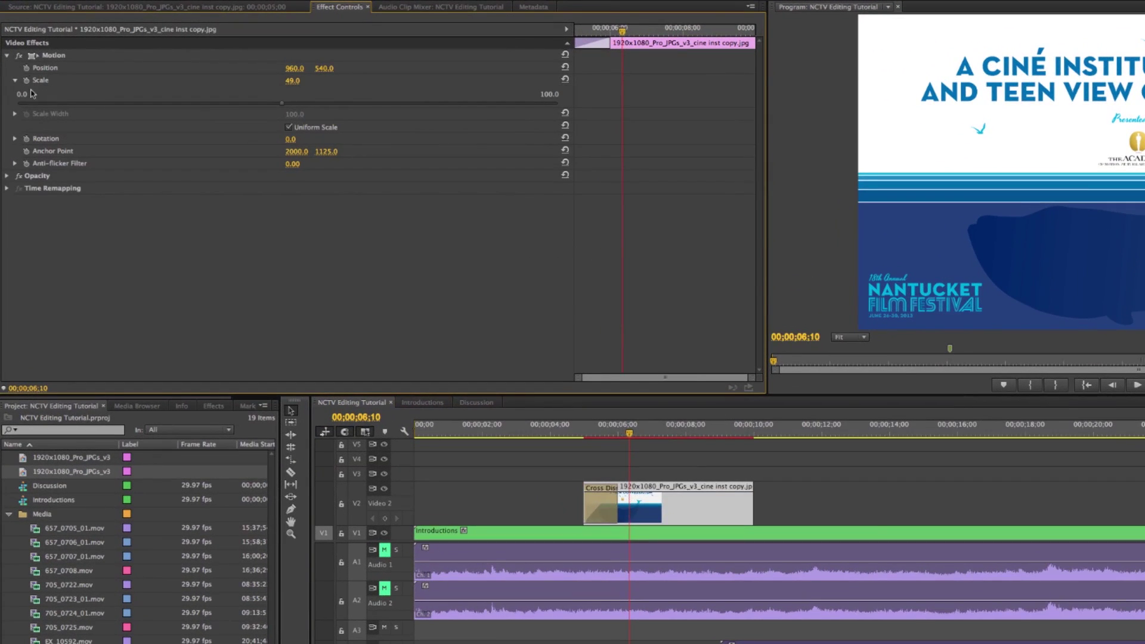
key("=")
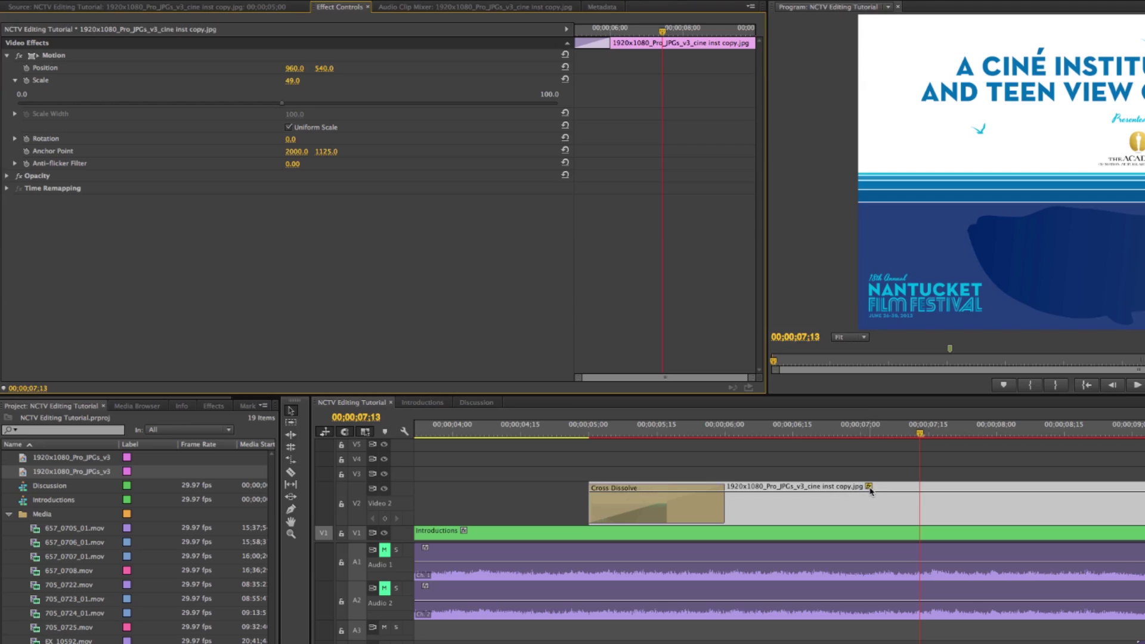
left_click(868, 487)
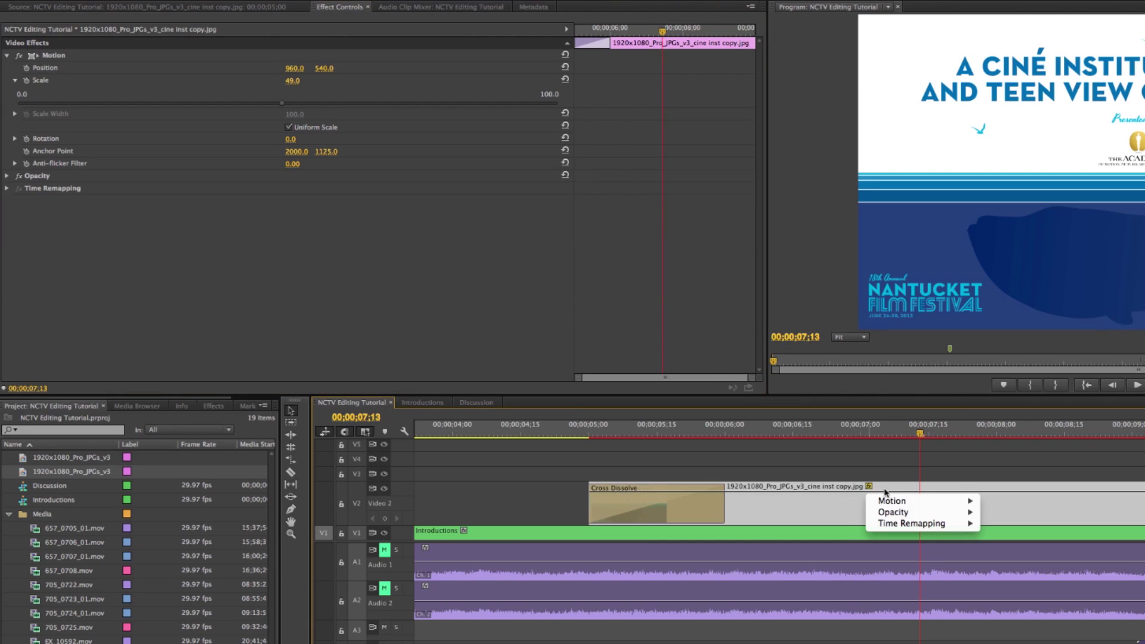
mouse_move(907, 501)
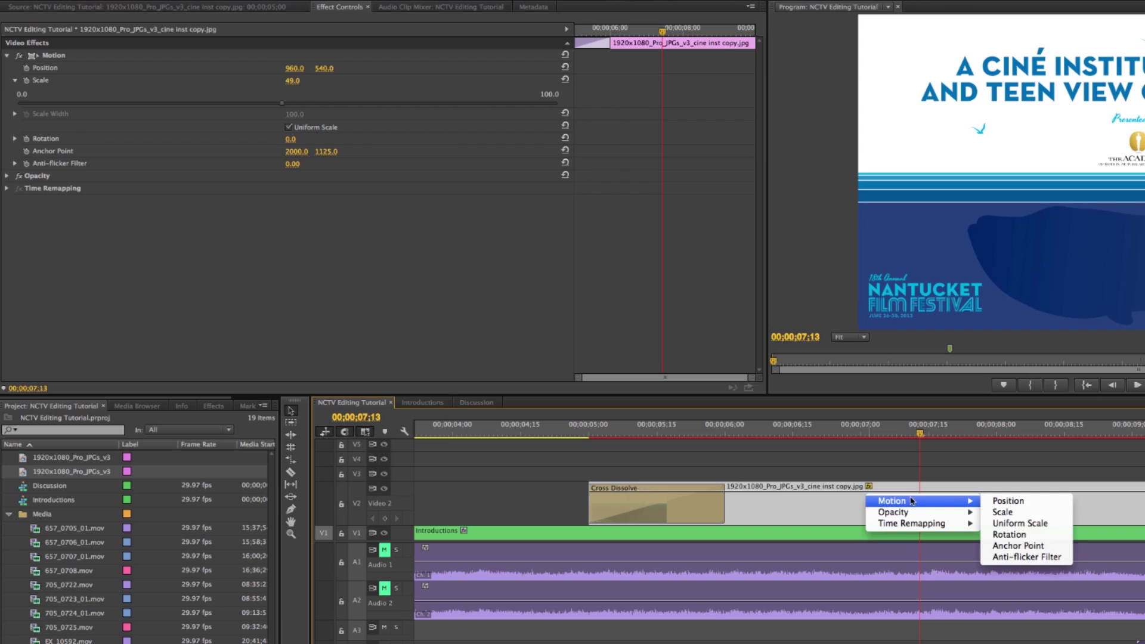
left_click(1000, 512)
Add Scale keyframes at 00;00;06;18 and 00;00;07;05, both at 49.0.
left_click(807, 431)
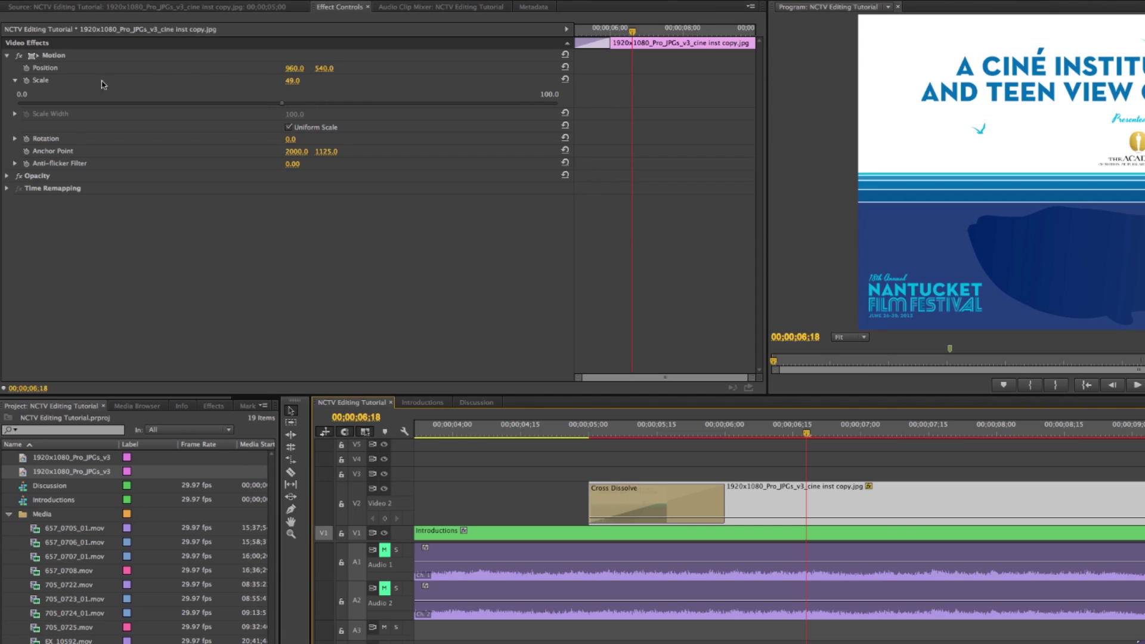
left_click(26, 81)
left_click(824, 433)
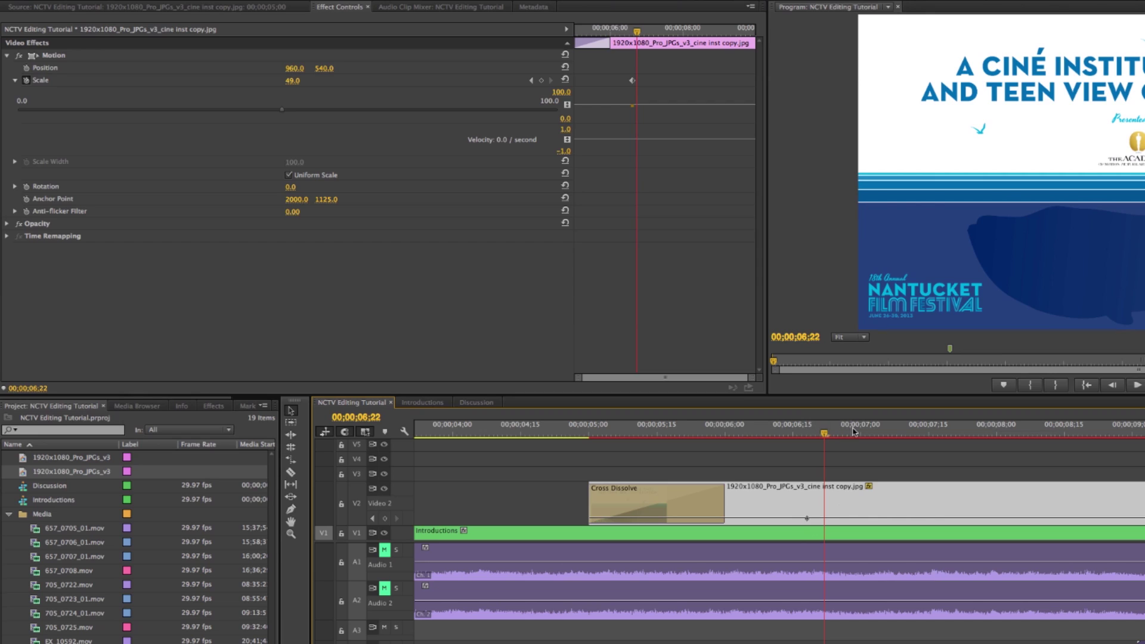
left_click_drag(846, 433, 887, 433)
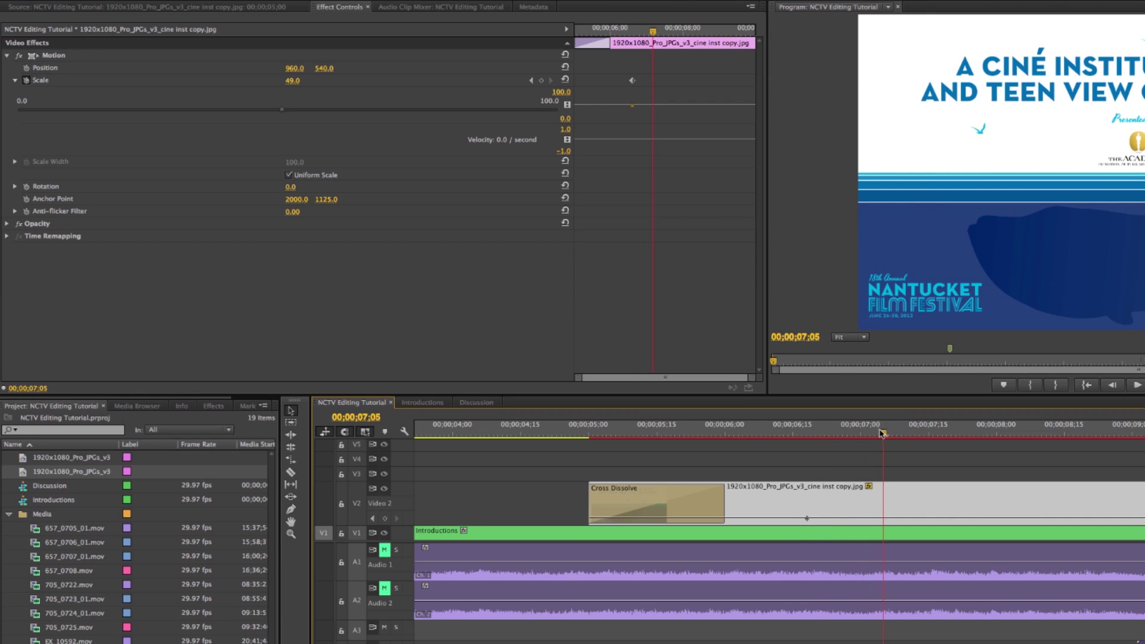
left_click(541, 80)
key("Right")
key("Right")
key("Right")
left_click(532, 81)
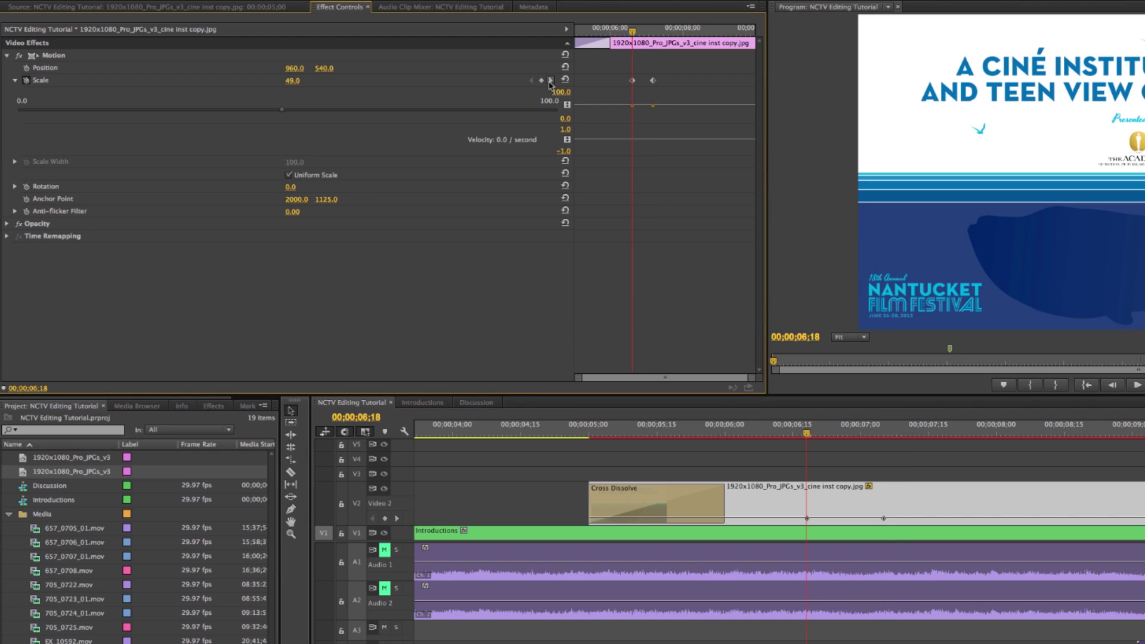
left_click(551, 82)
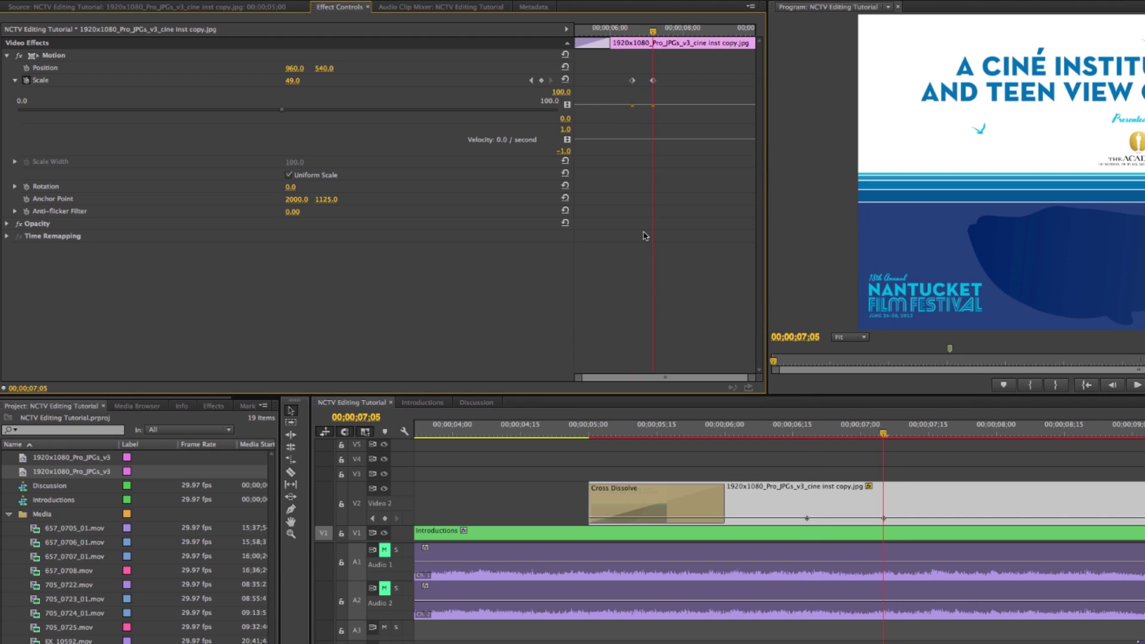
Set the 07;05 Scale keyframe to 56.0 and play back the zoom.
left_click(815, 431)
left_click_drag(815, 431, 807, 432)
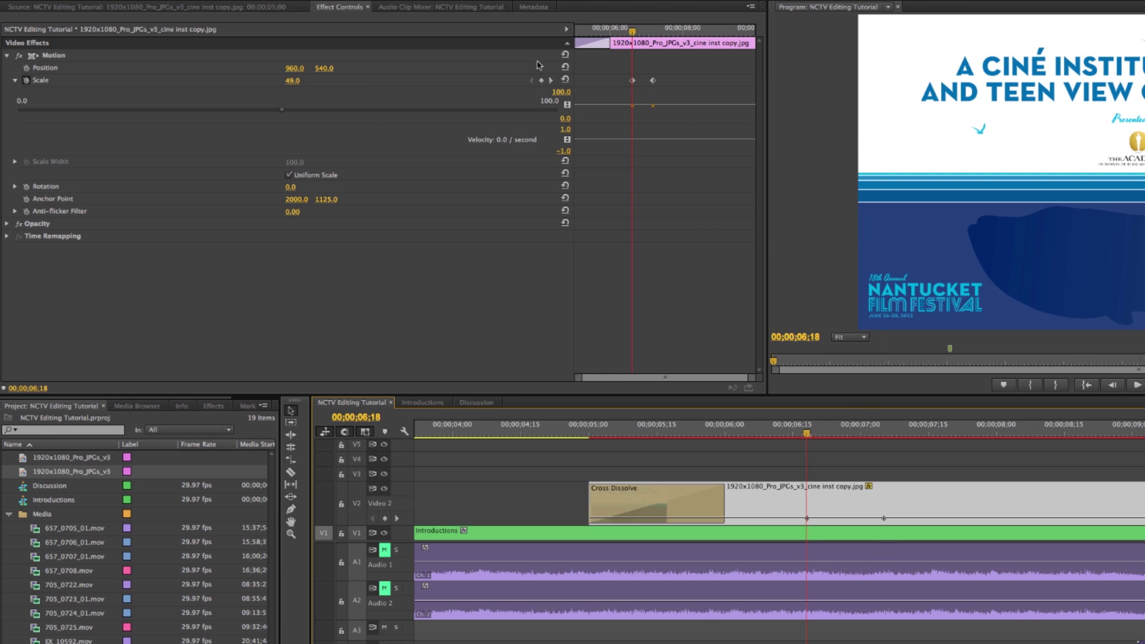
left_click(551, 80)
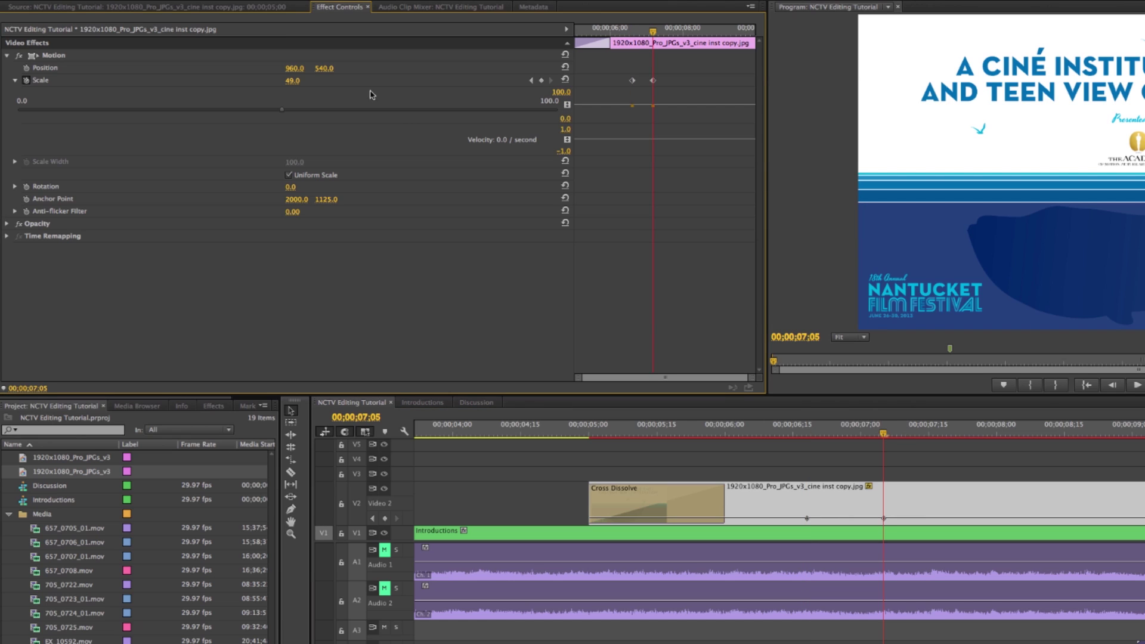
left_click_drag(291, 80, 298, 81)
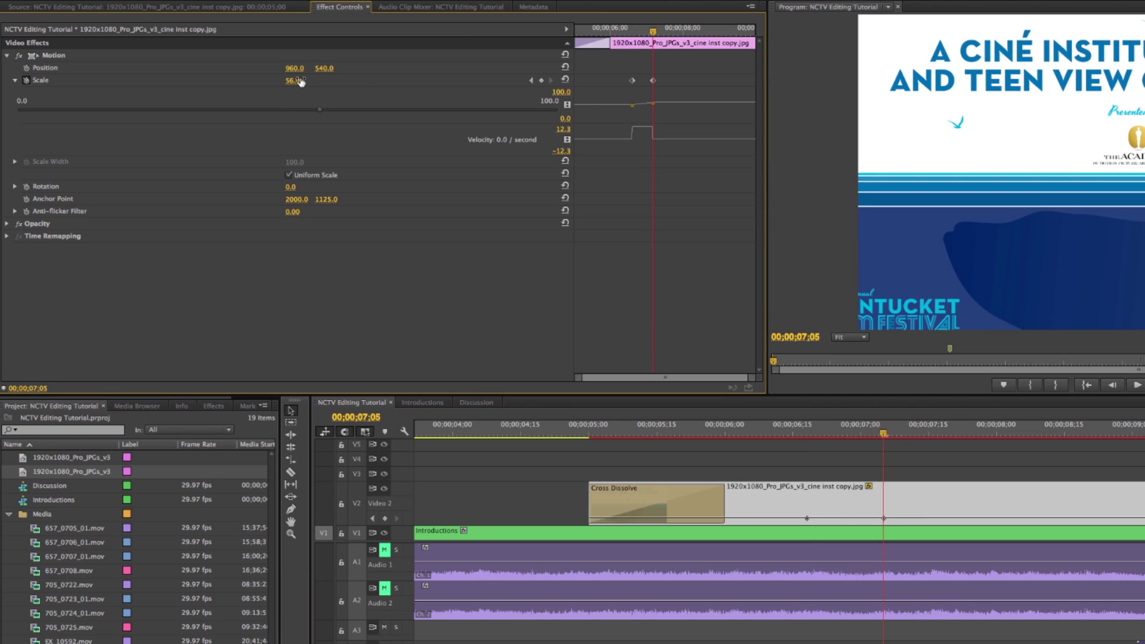
left_click(797, 434)
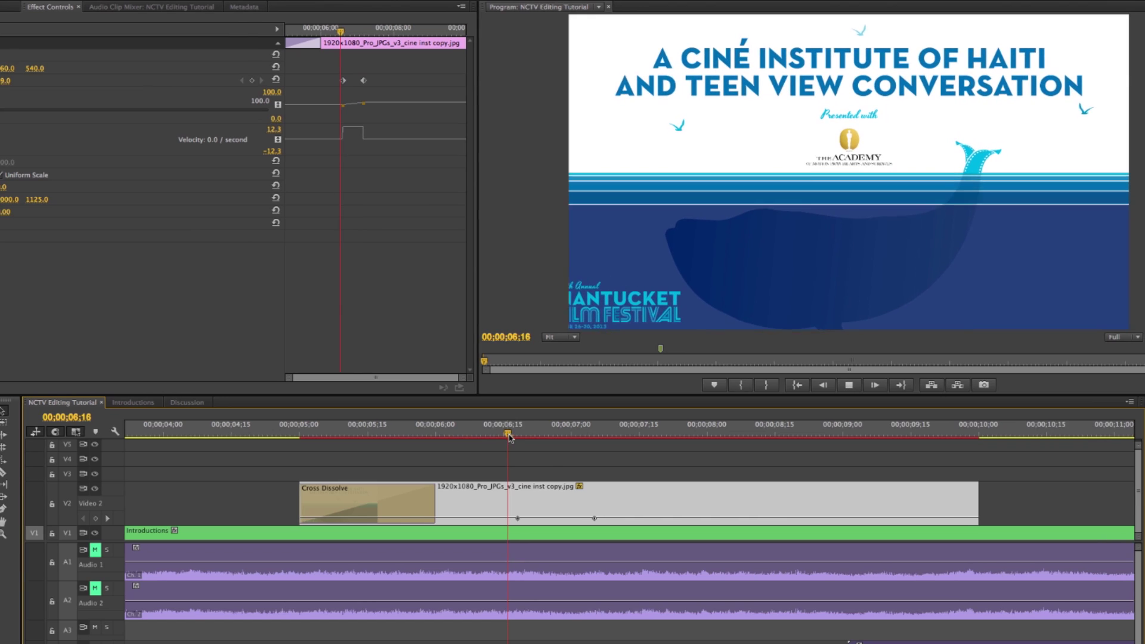
left_click_drag(510, 437, 475, 433)
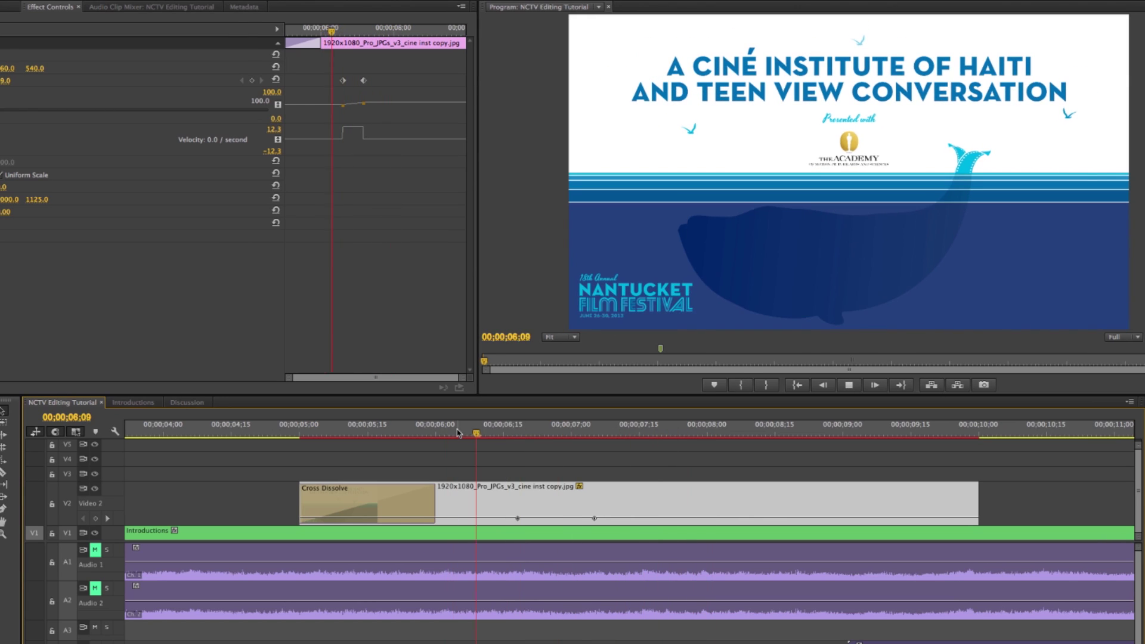
key("space")
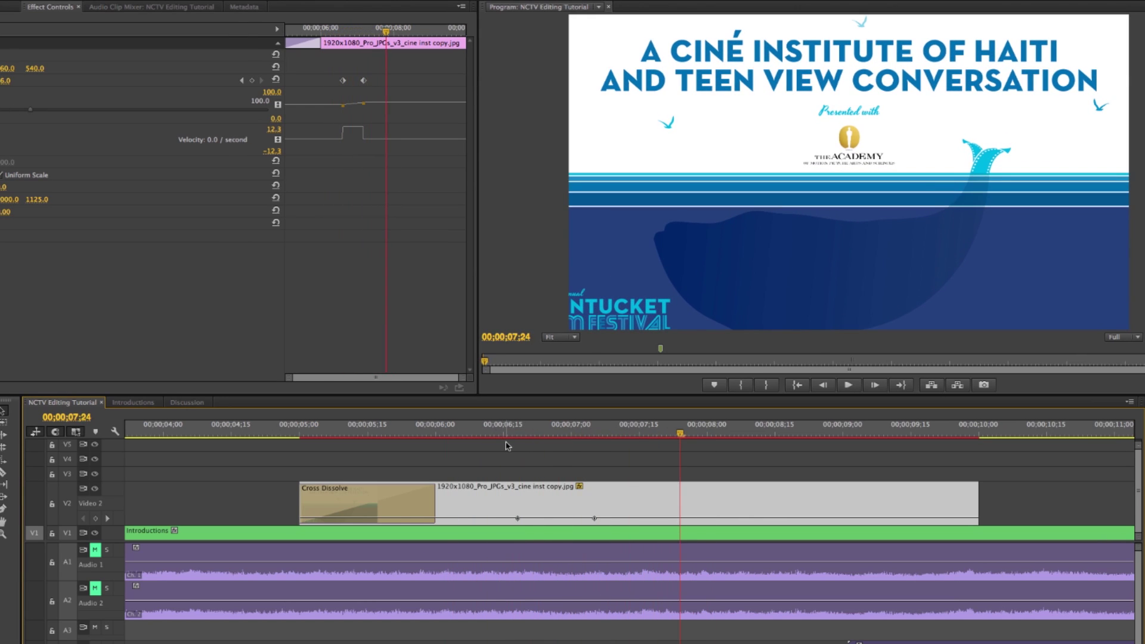
Move the first Scale keyframe earlier, to about 00;00;05;02, and replay the dissolve.
left_click_drag(517, 519, 300, 518)
left_click(384, 427)
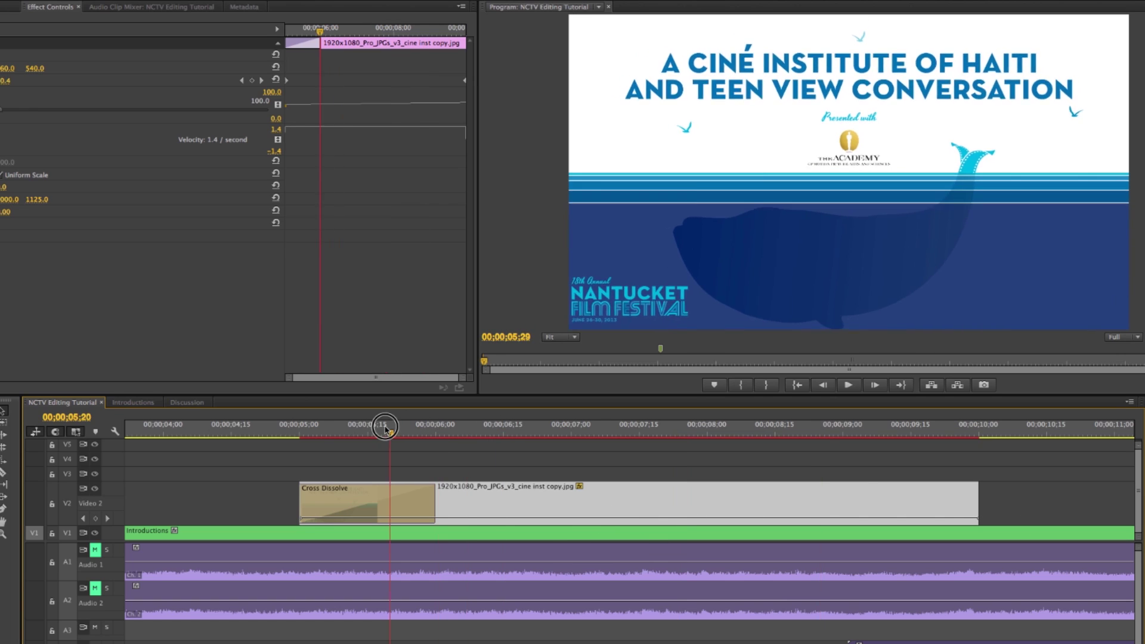
key("space")
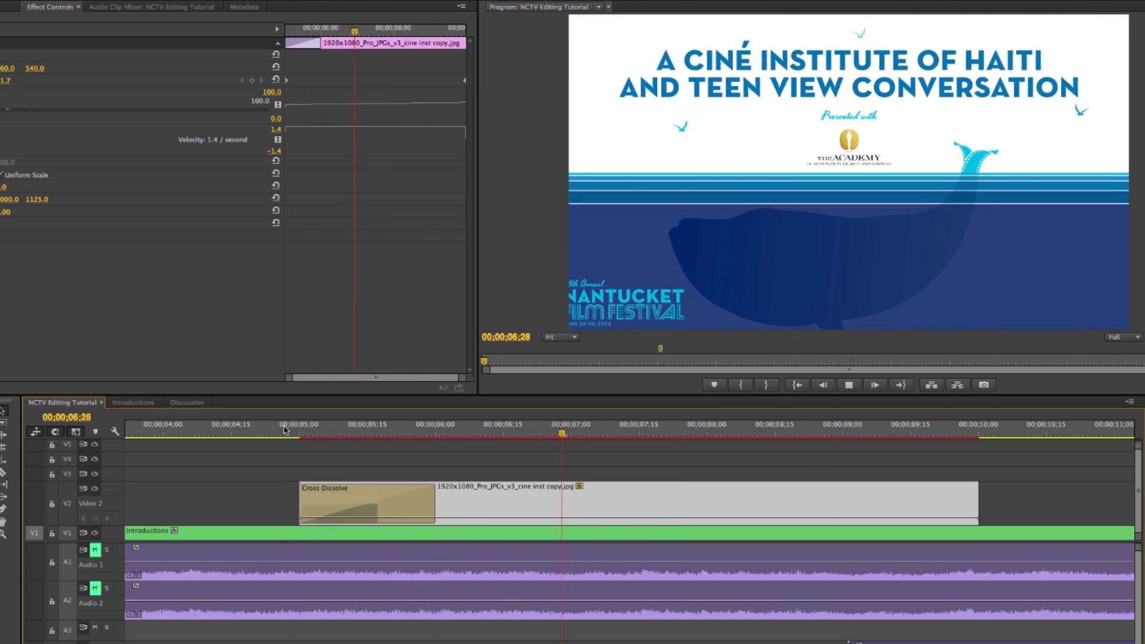
Add a default Cross Dissolve to the title clip's end and preview the fade-out.
right_click(978, 511)
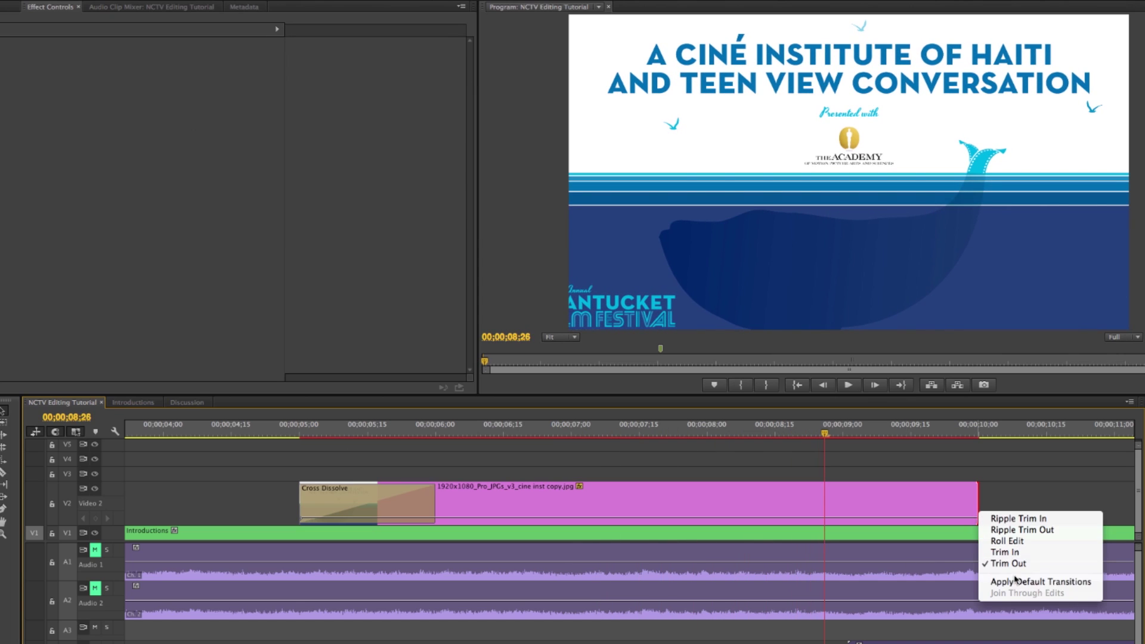
left_click(1015, 579)
left_click(237, 424)
key("space")
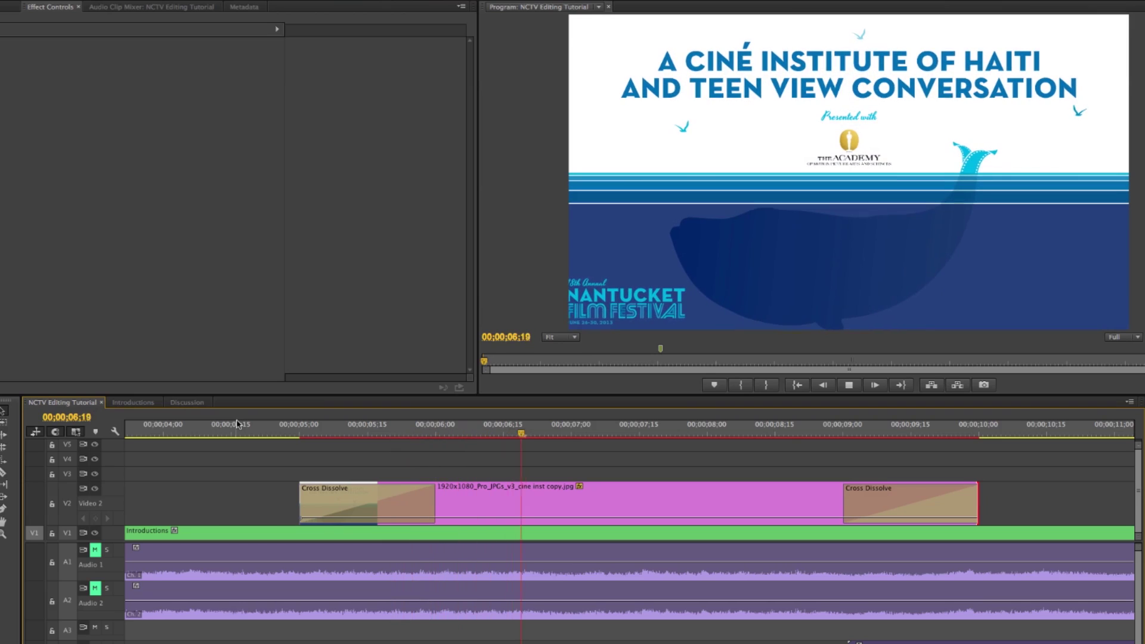
Shift the clips so the Introductions footage starts at about 00;00;08 as the title fades, then play from black.
key("space")
key("minus")
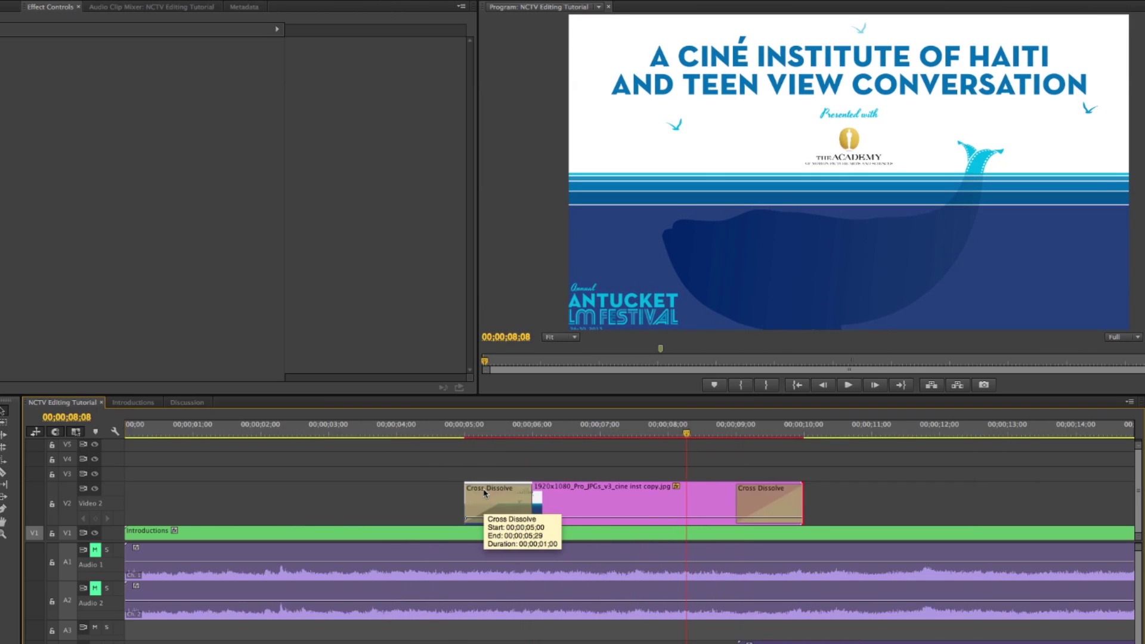
key("minus")
key("minus")
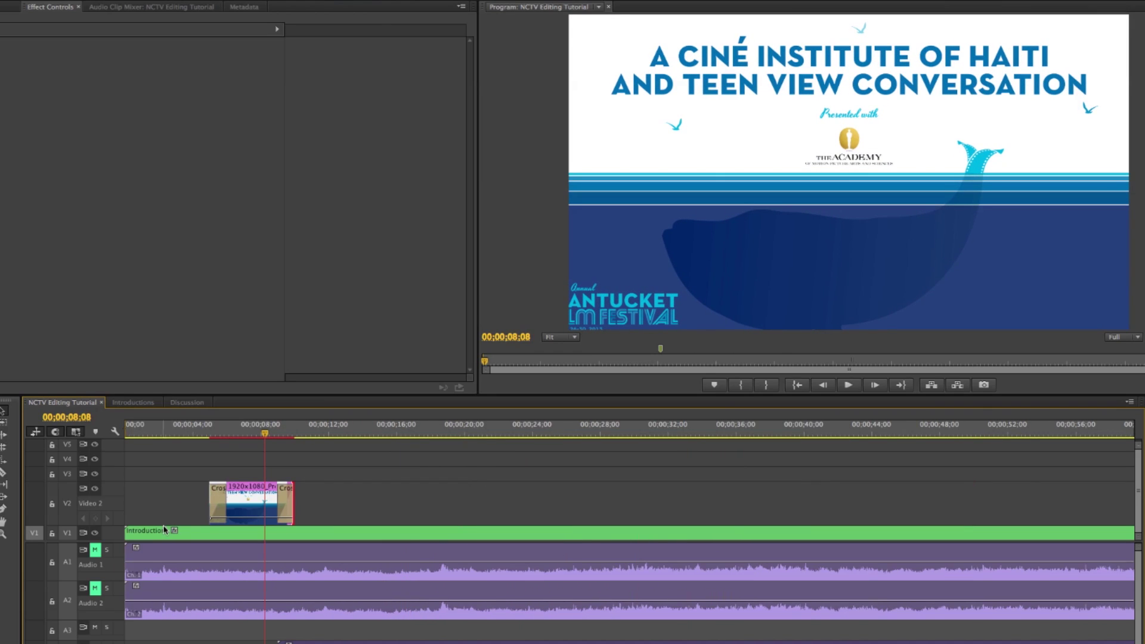
key("a")
left_click_drag(166, 530, 282, 535)
left_click_drag(374, 498, 224, 504)
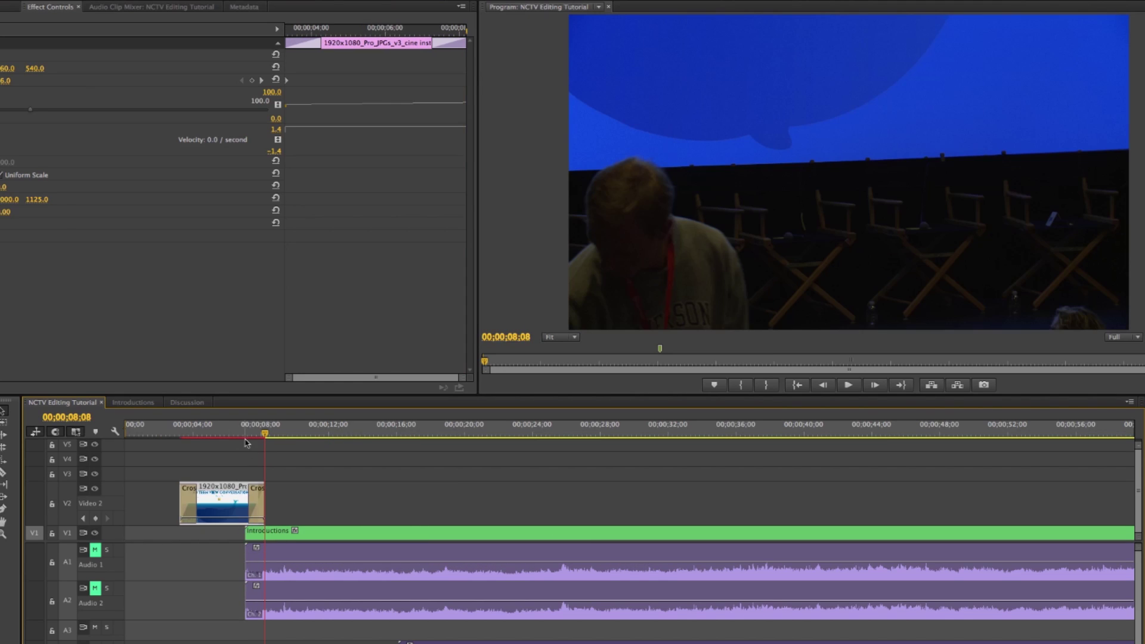
left_click_drag(197, 425, 171, 429)
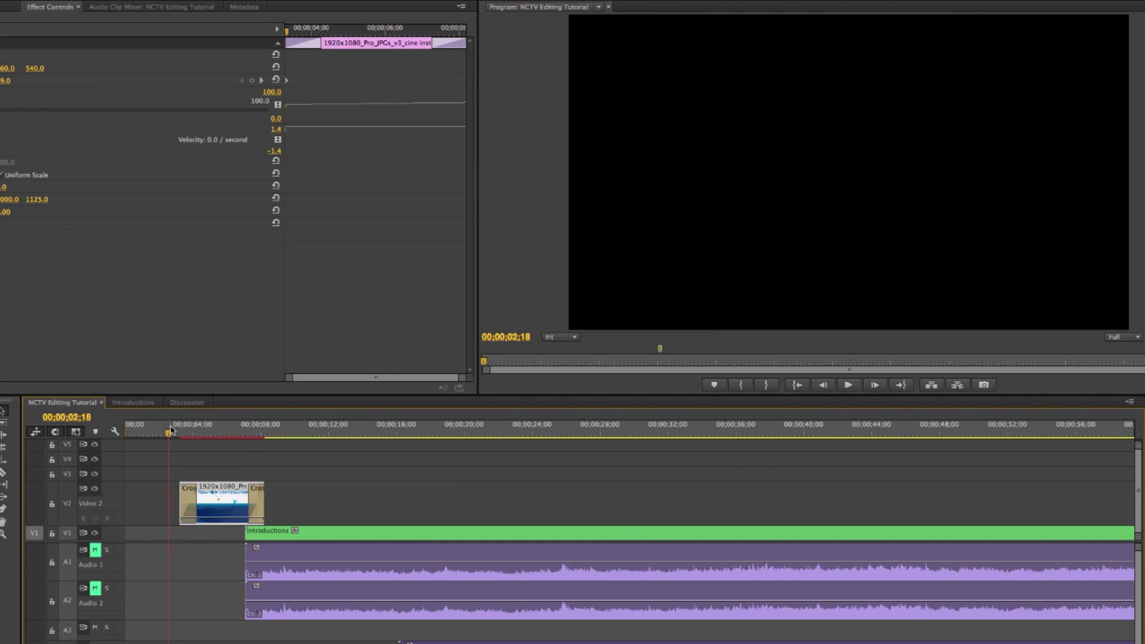
key("space")
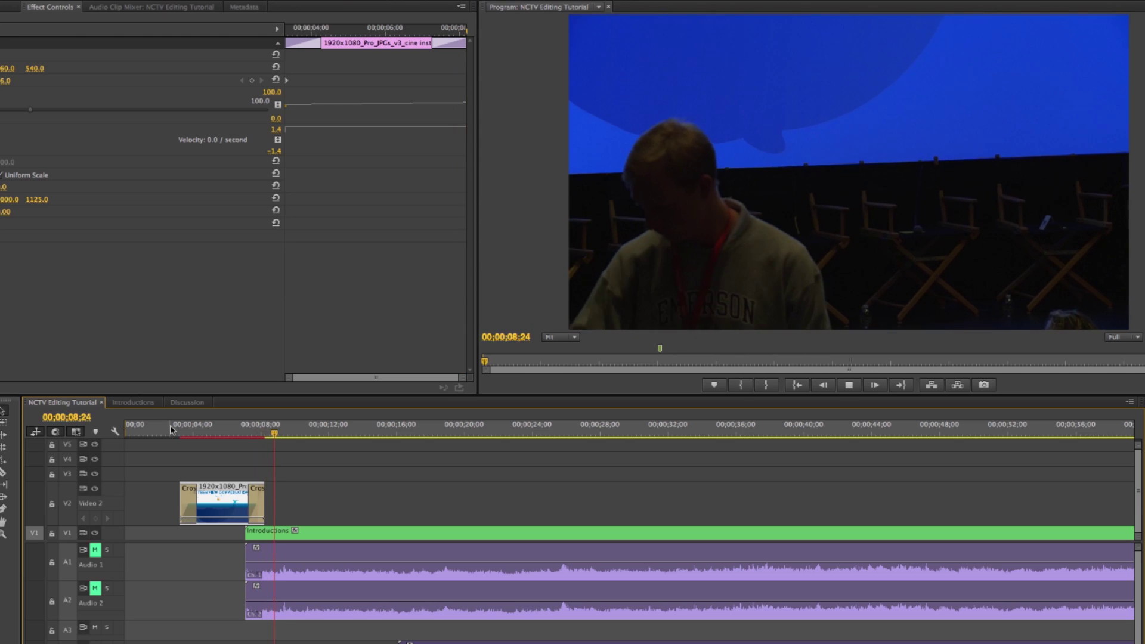
key("space")
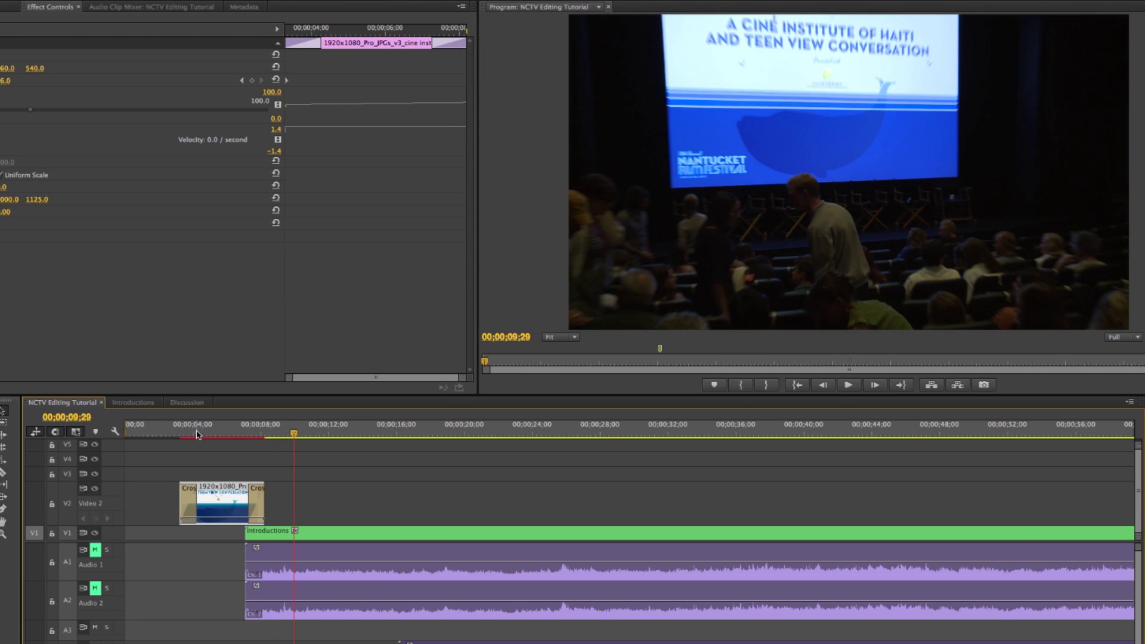
Create a new 1920x1080 Default Still title named Title 01.
left_click_drag(197, 434, 165, 435)
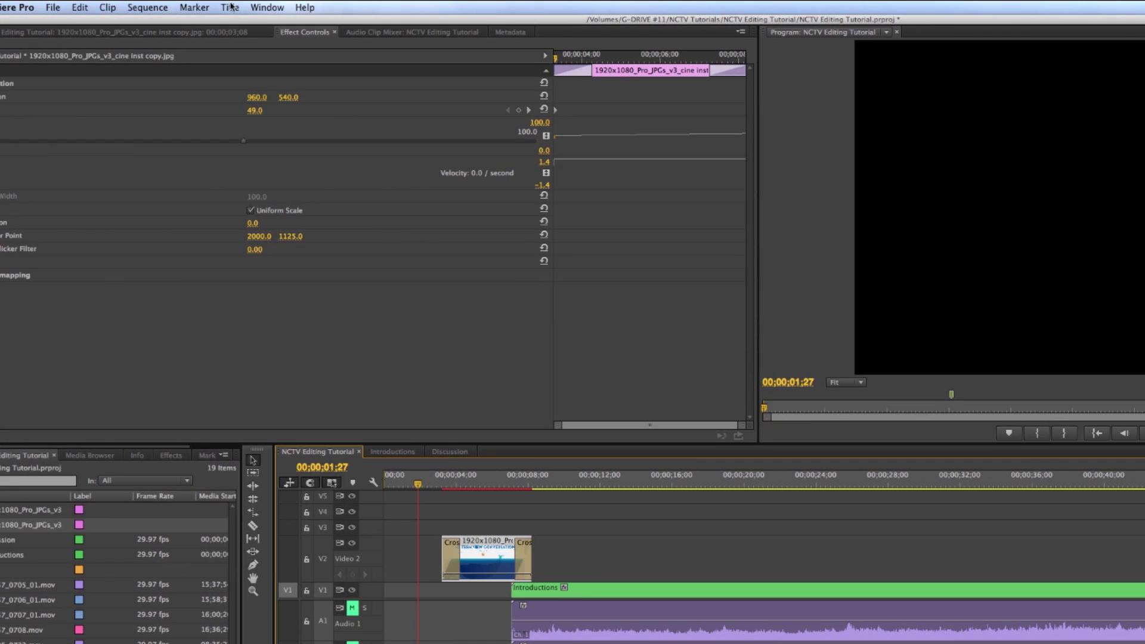
left_click(230, 7)
mouse_move(249, 24)
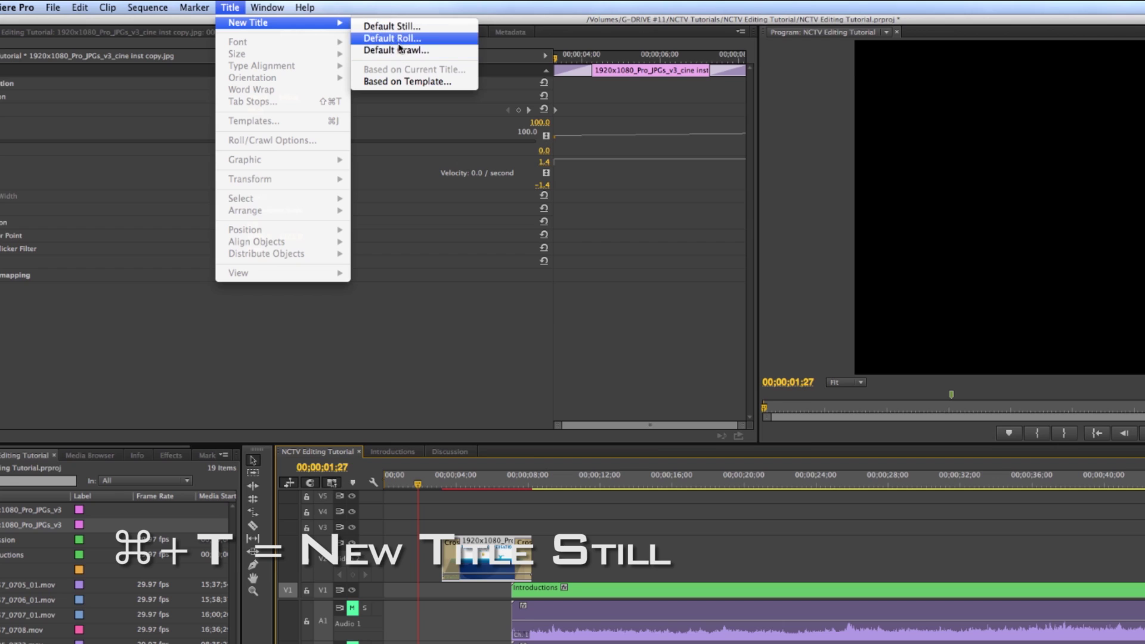
left_click(380, 27)
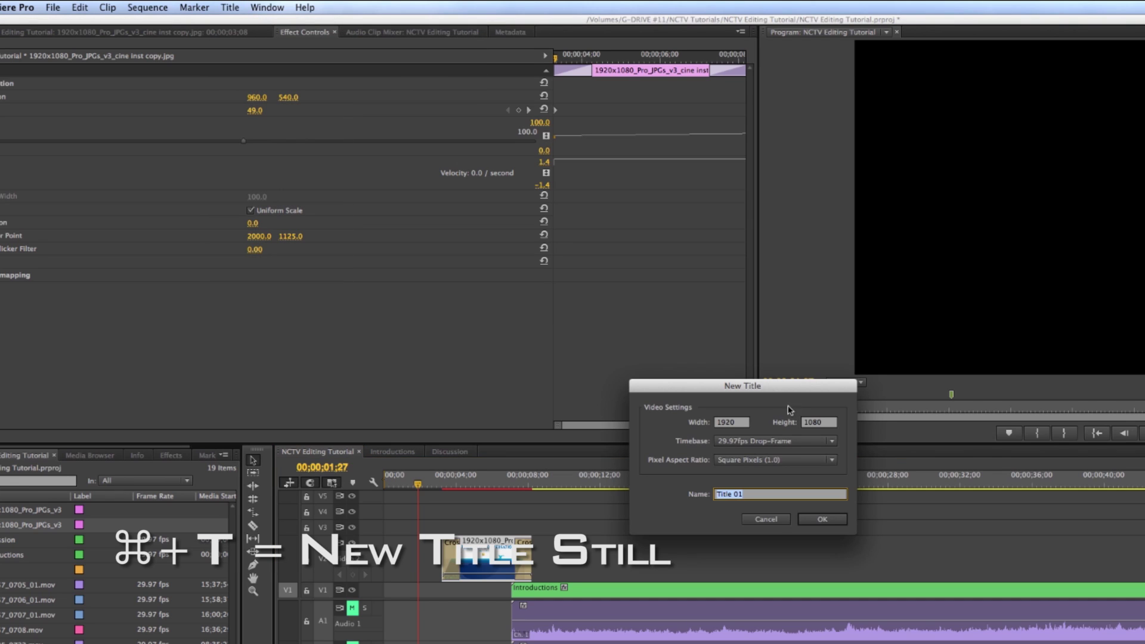
left_click_drag(776, 390, 774, 353)
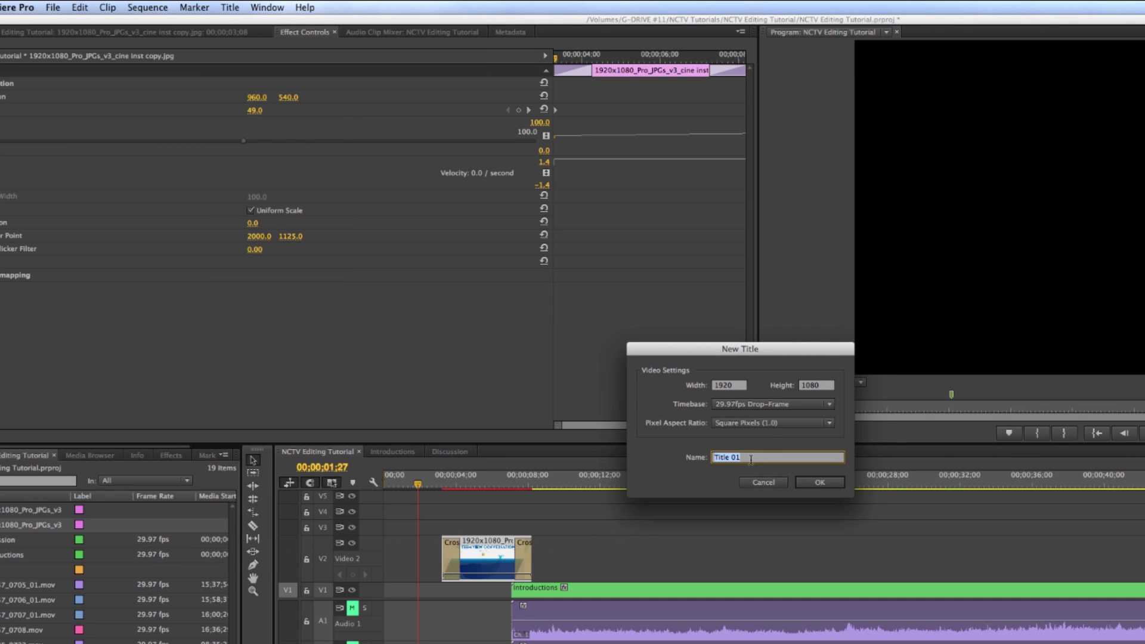
left_click(819, 482)
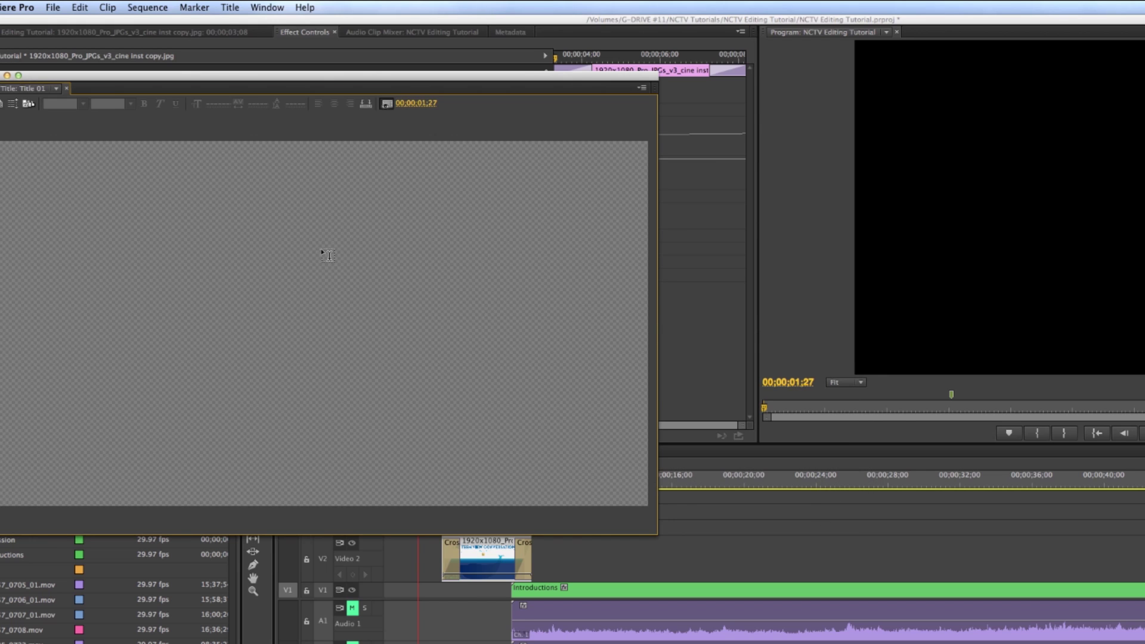
Type 'Nantucket Community Television' in the Titler, with 'presents' on a second line.
left_click_drag(365, 77, 534, 54)
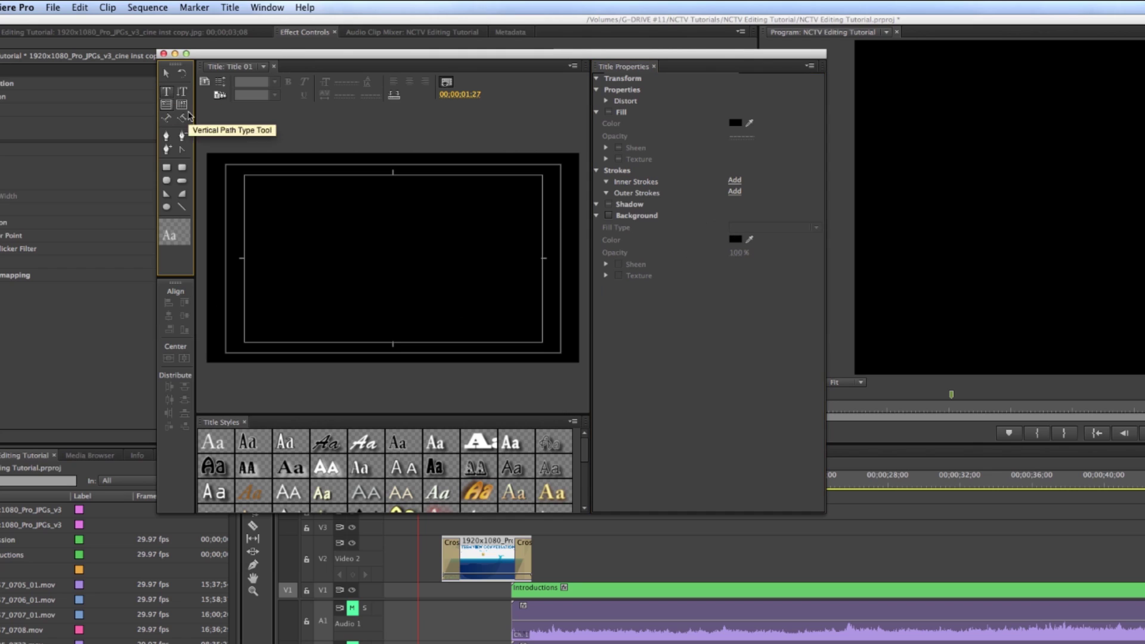
left_click(300, 209)
type("Nantucket Community")
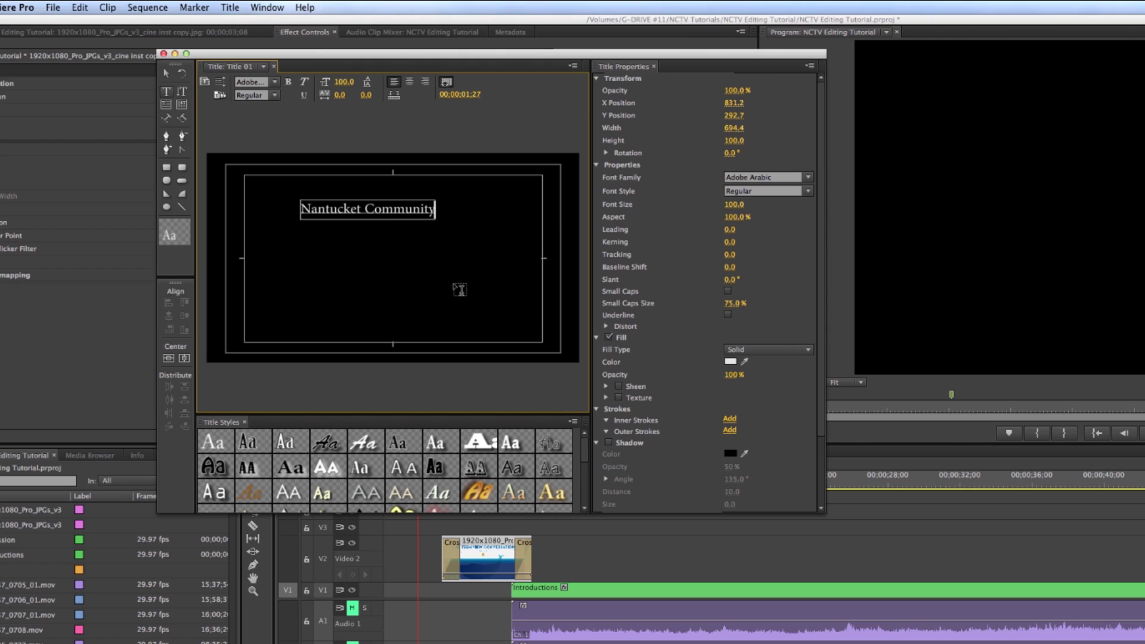
type(" Television")
key("Return")
type("pres")
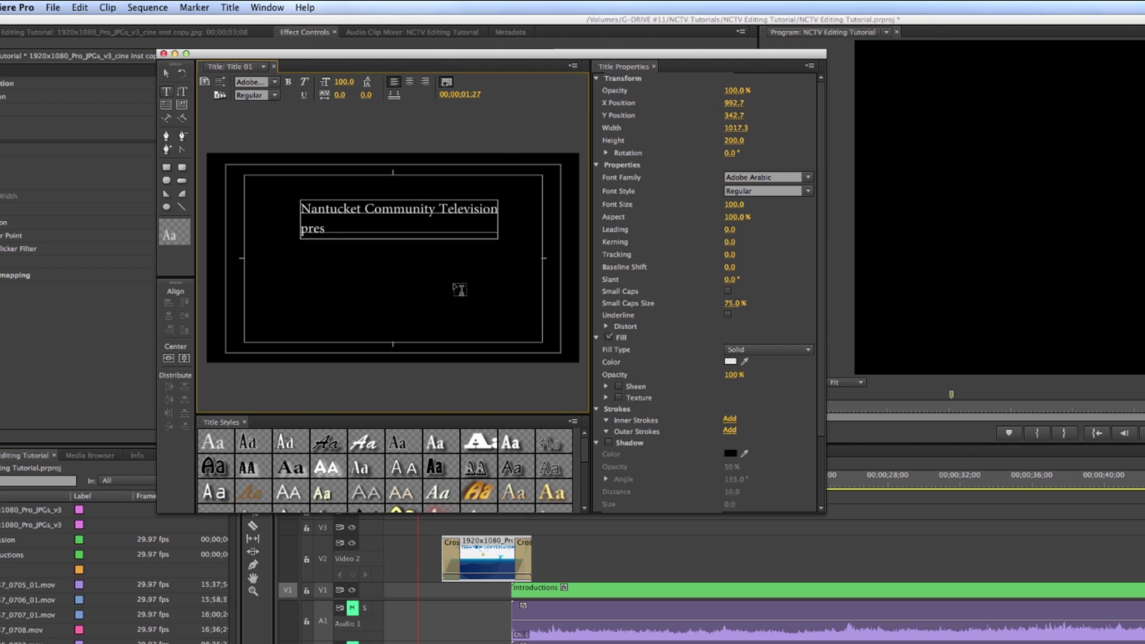
type("ents")
Center-align the two title lines and move the text box down to the middle of the frame.
left_click(166, 73)
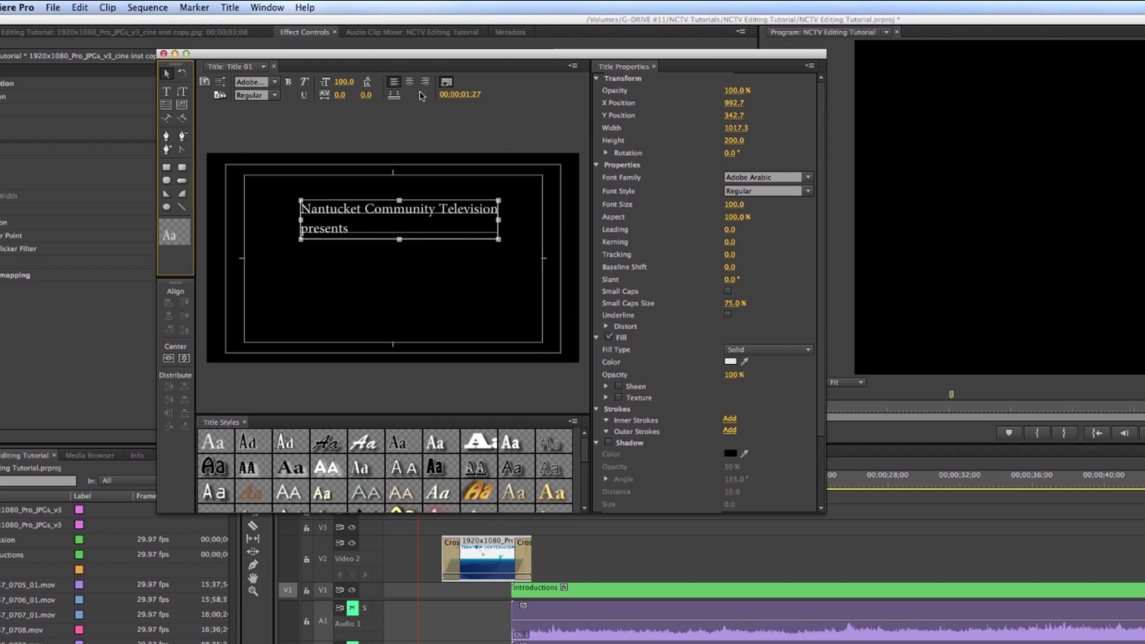
left_click(410, 83)
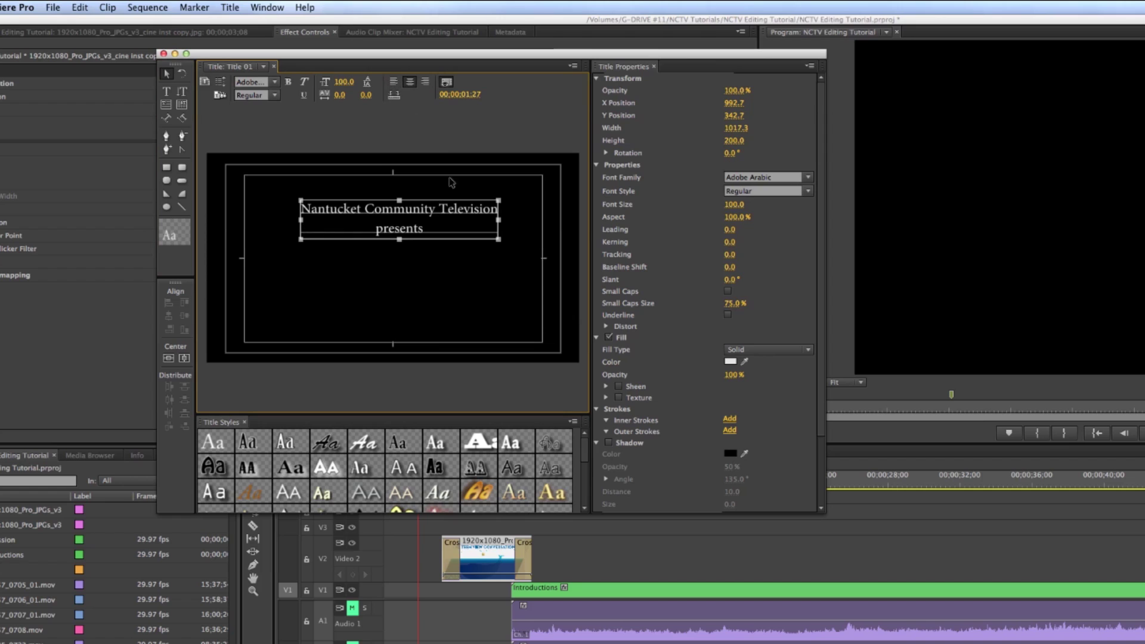
left_click_drag(390, 212, 385, 251)
key("t")
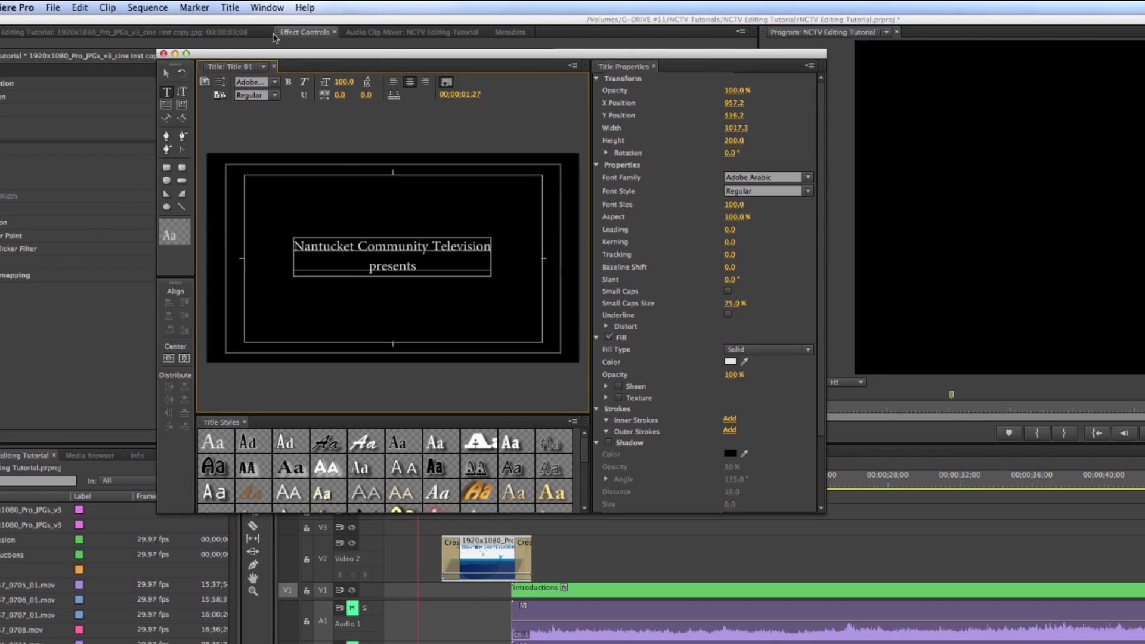
key("v")
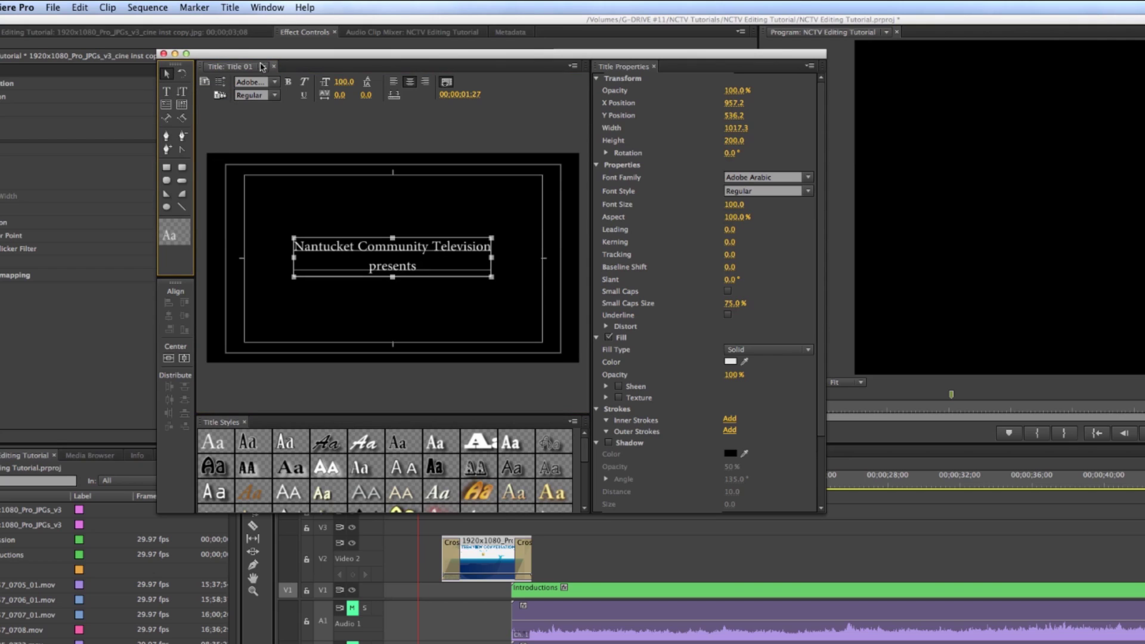
Set the title font to Arial and select the 'Nantucket Community Television' line.
left_click(268, 87)
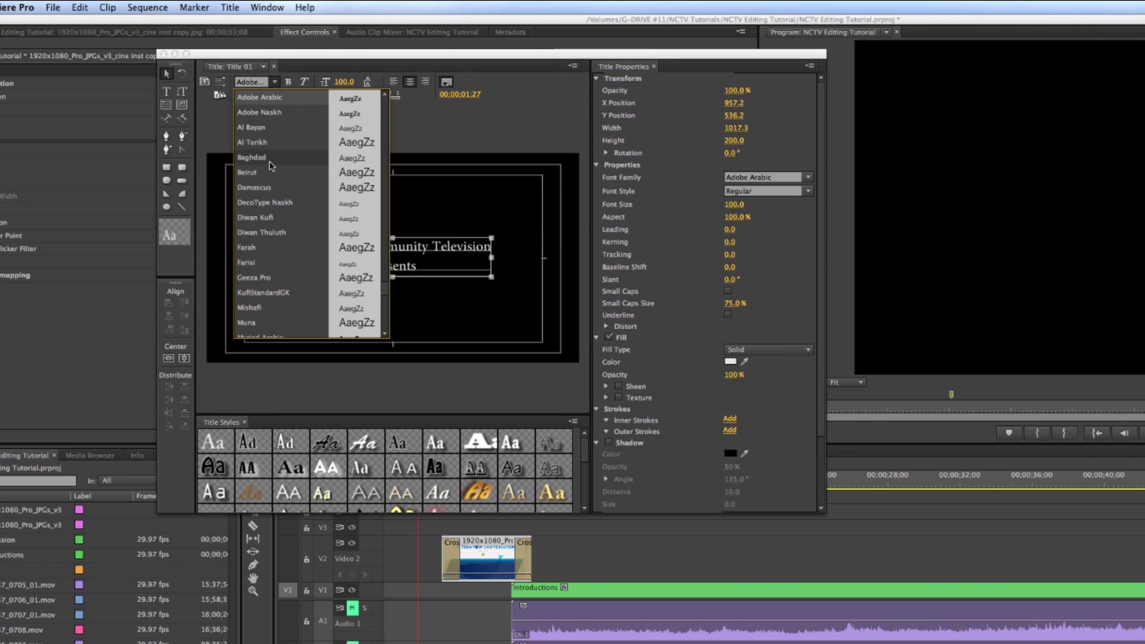
scroll(270, 155, "up", 3)
scroll(270, 156, "down", 3)
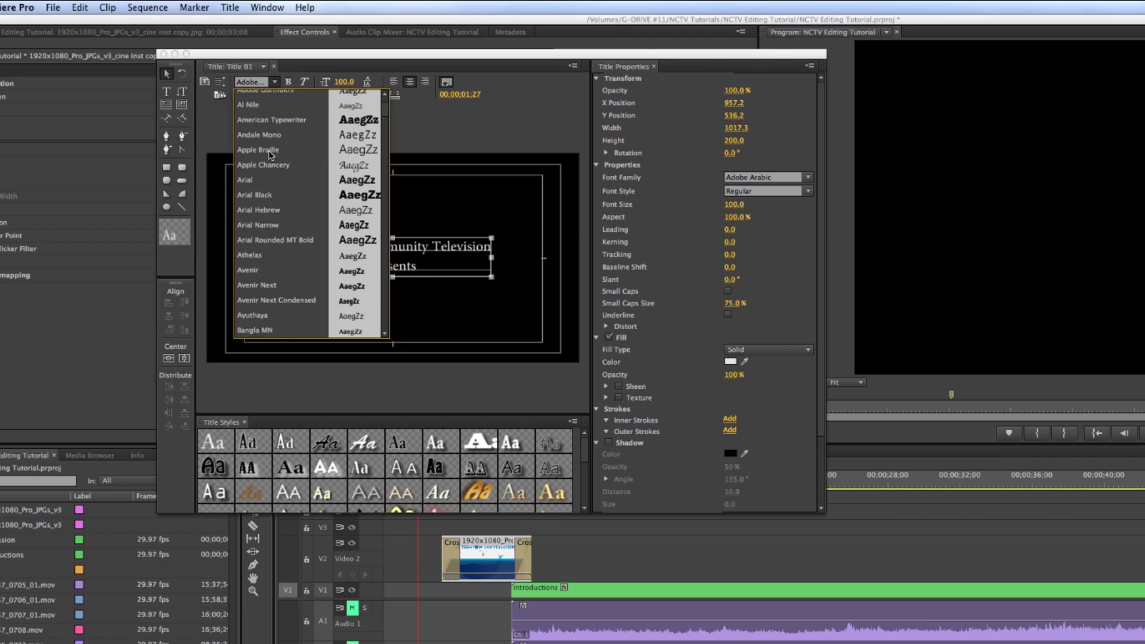
left_click(270, 206)
double_click(430, 250)
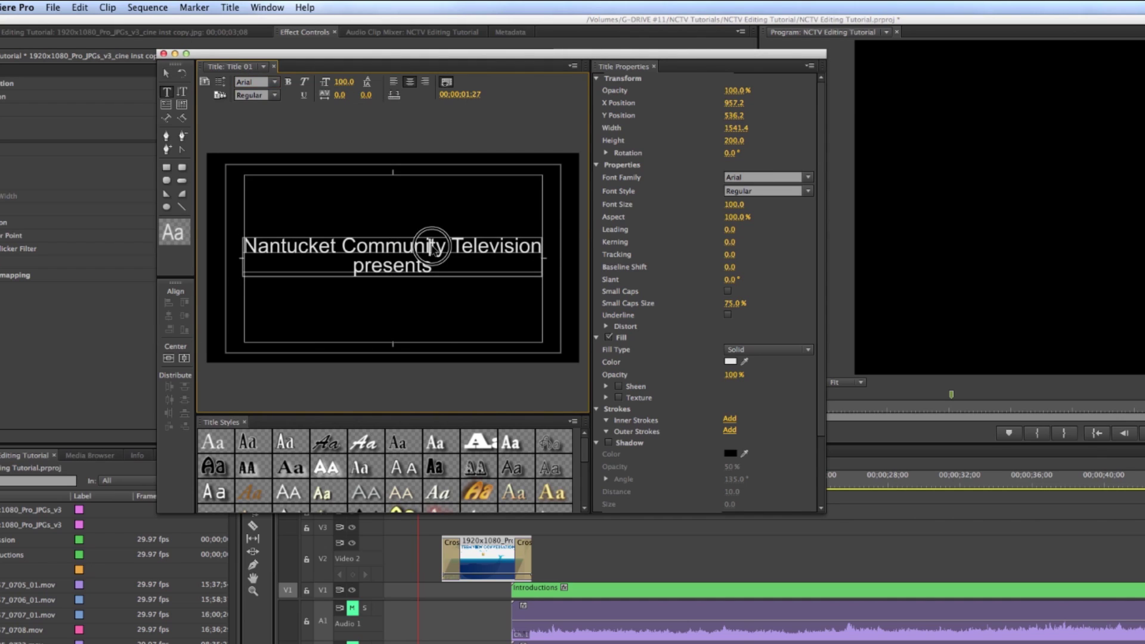
left_click_drag(542, 246, 225, 238)
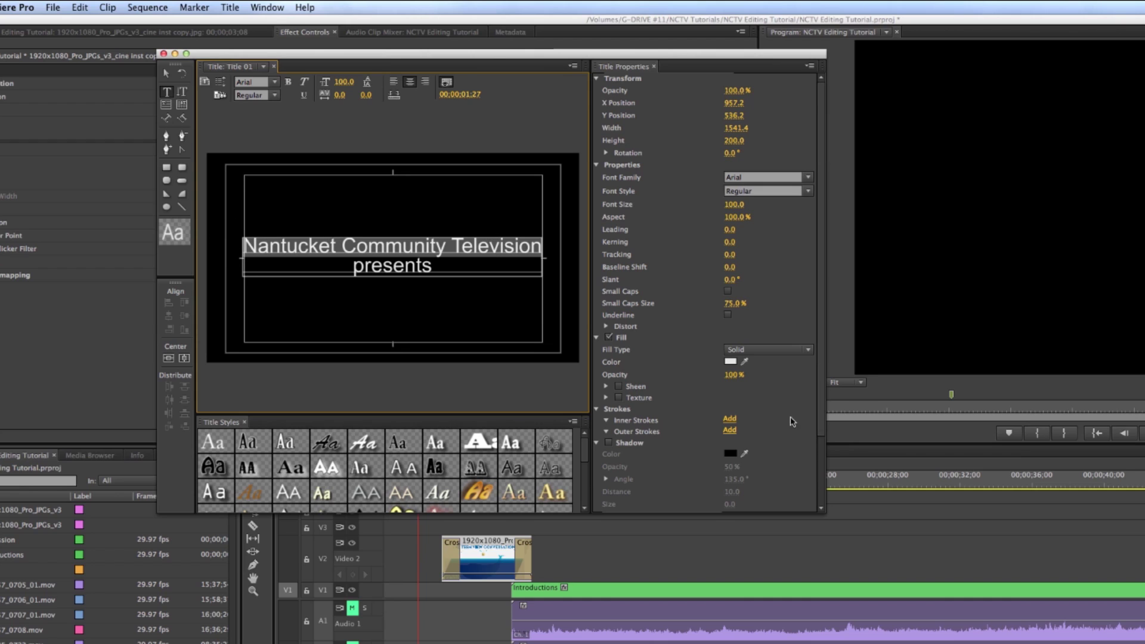
Give the first title line a light green fill colour.
left_click(730, 361)
left_click_drag(774, 283, 767, 256)
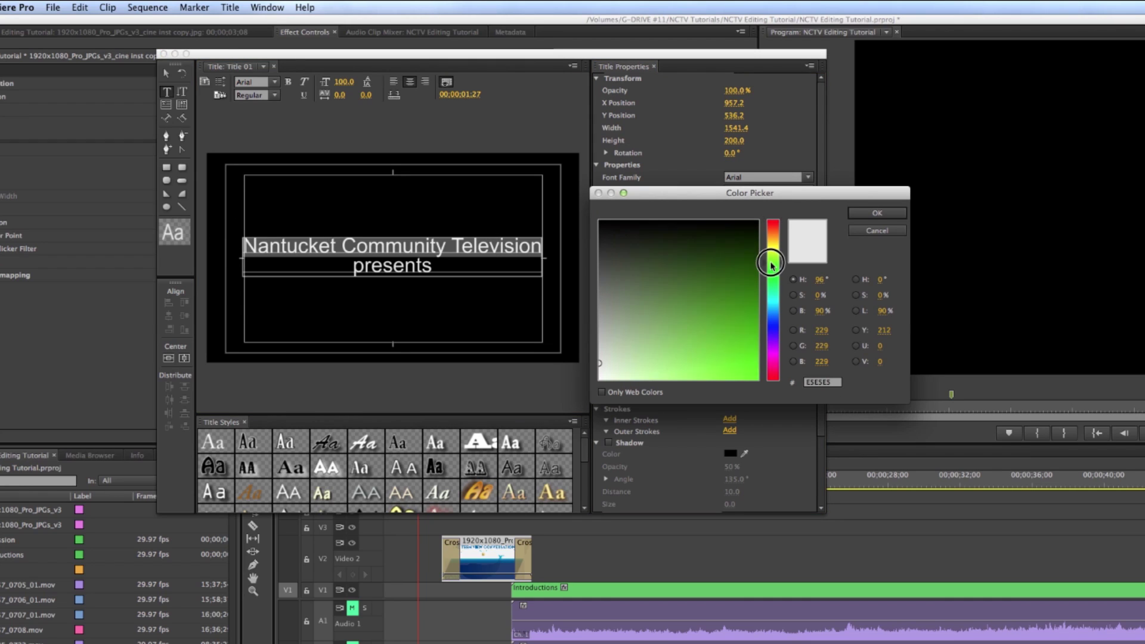
left_click_drag(702, 365, 699, 375)
left_click(876, 213)
left_click(471, 273)
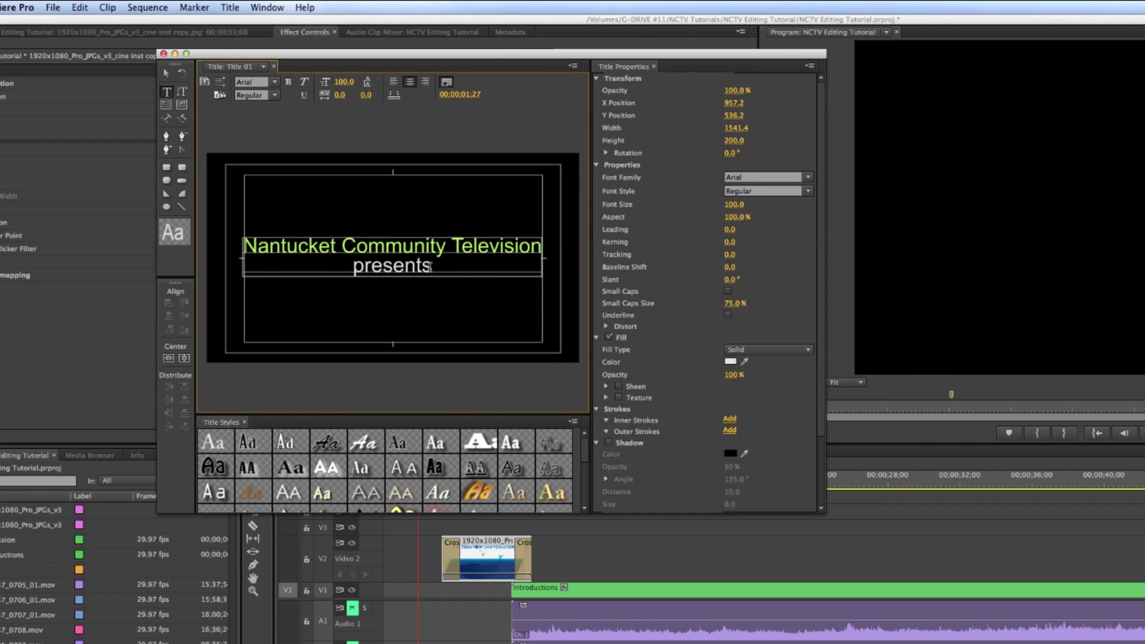
Shrink 'presents' to font size 78 and lower it with leading 30.
left_click_drag(430, 267, 345, 266)
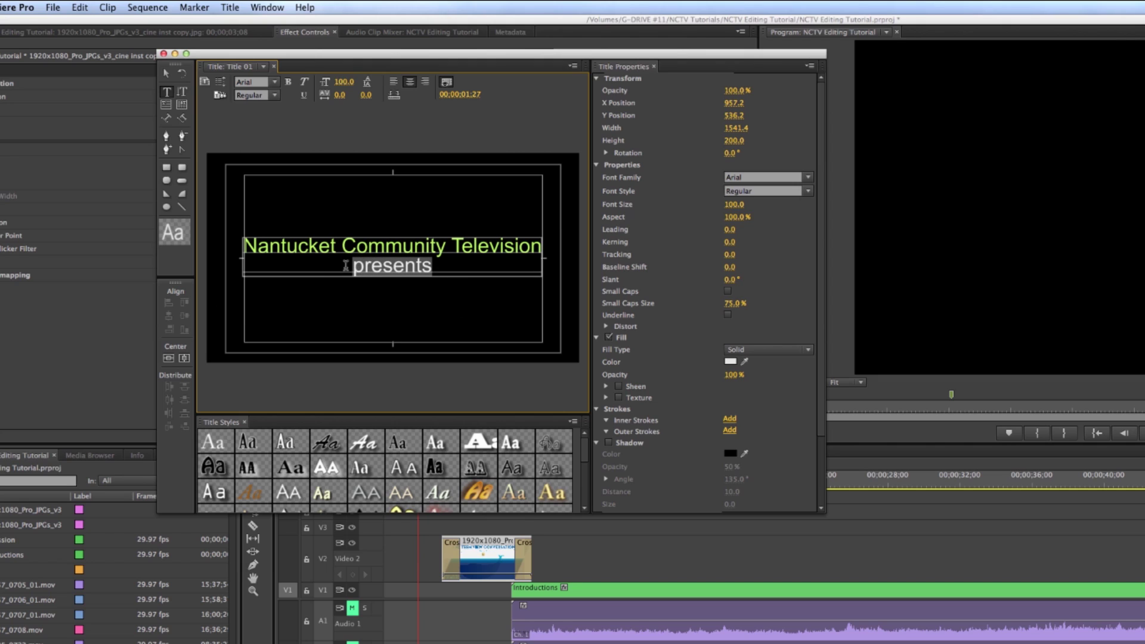
left_click_drag(346, 82, 332, 82)
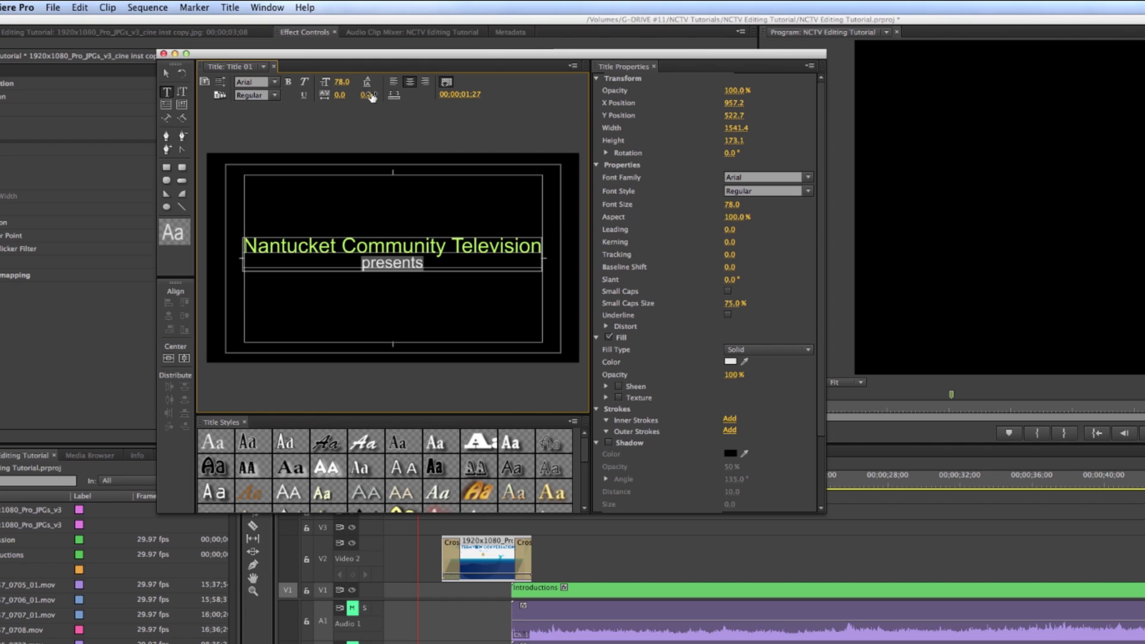
left_click_drag(364, 95, 386, 95)
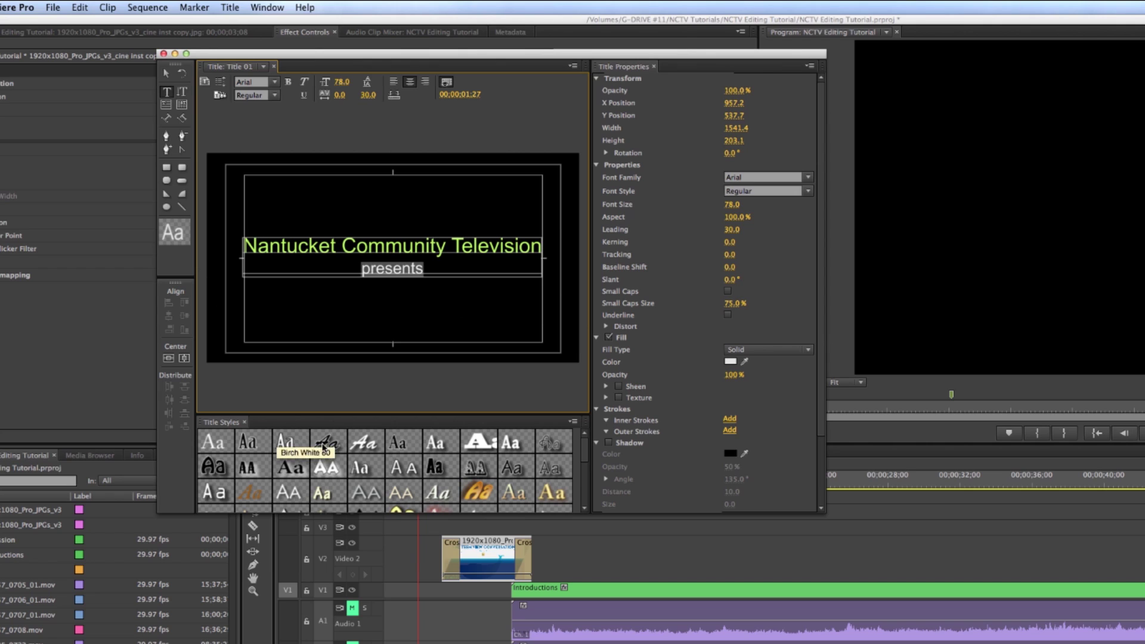
Draw a white rectangle across the title, undo it, and close the title editor.
left_click(166, 167)
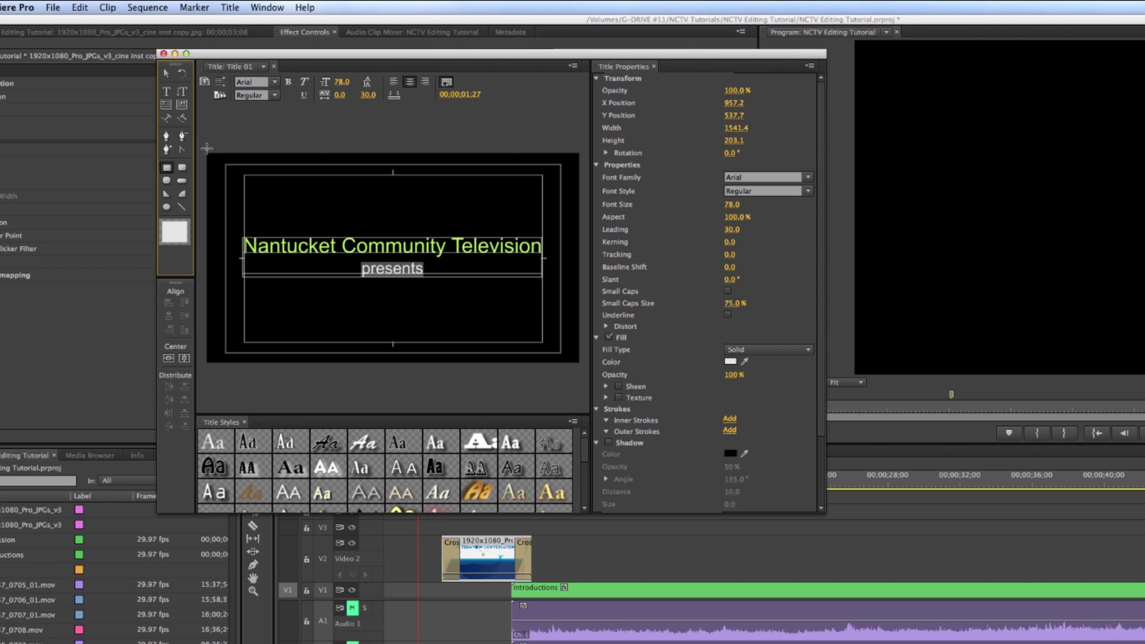
left_click_drag(206, 149, 590, 394)
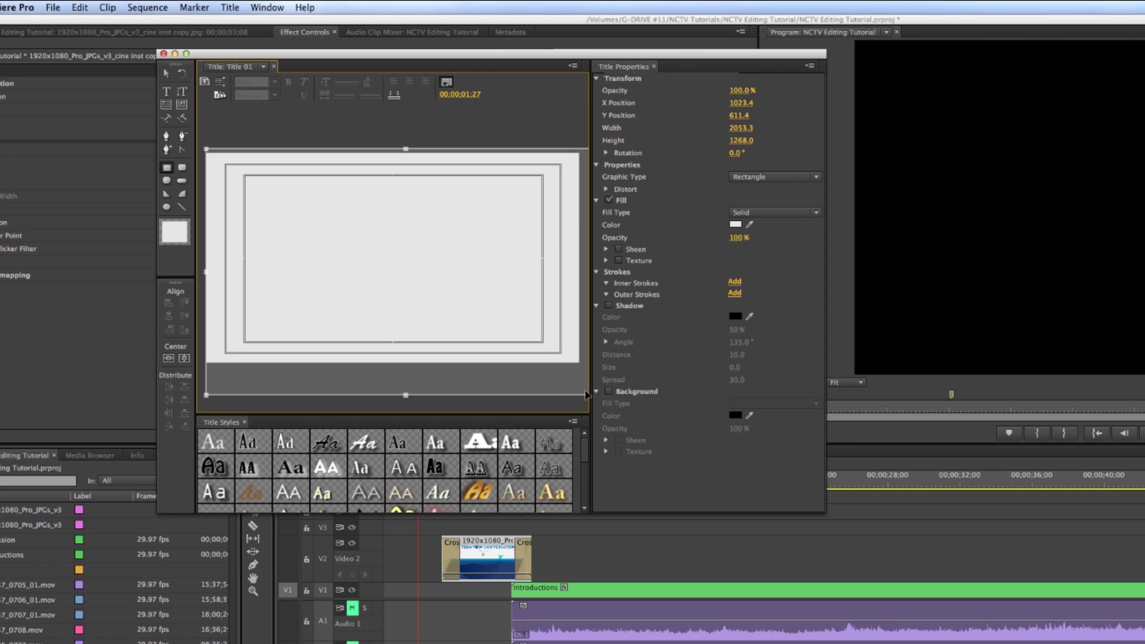
key("super+z")
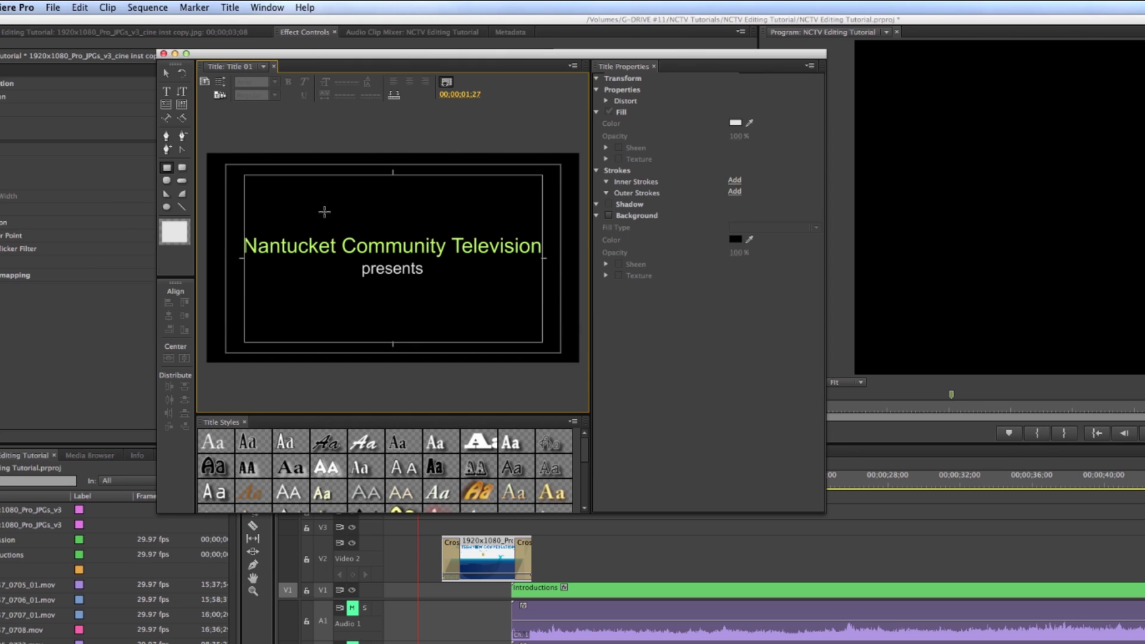
left_click(163, 54)
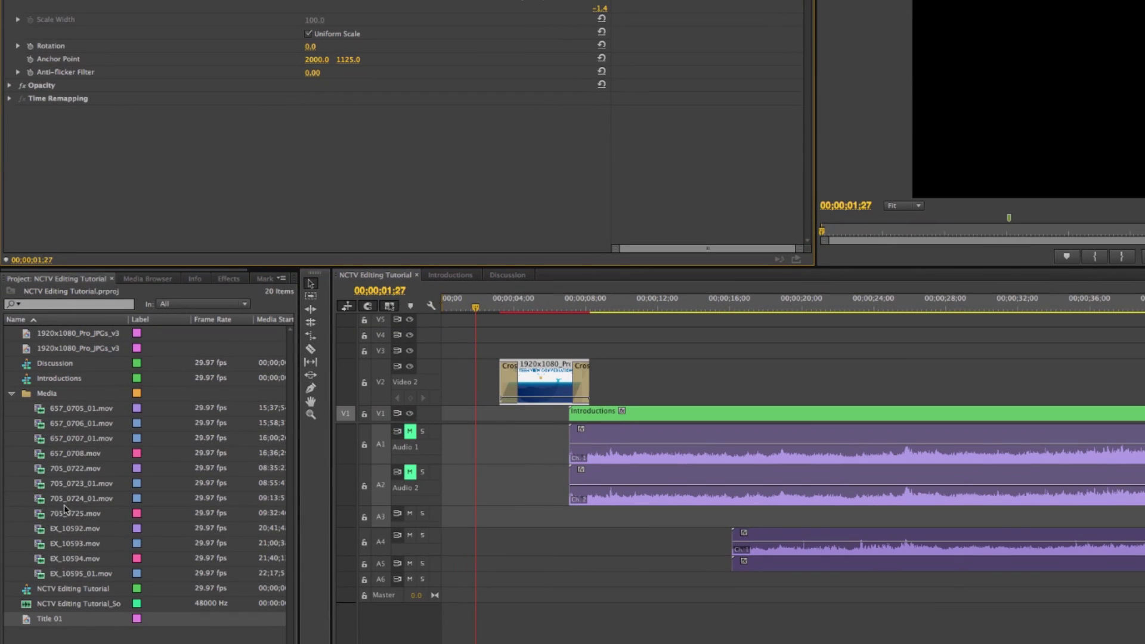
Place Title 01 at the start of track V1 in the sequence.
left_click(42, 637)
double_click(27, 620)
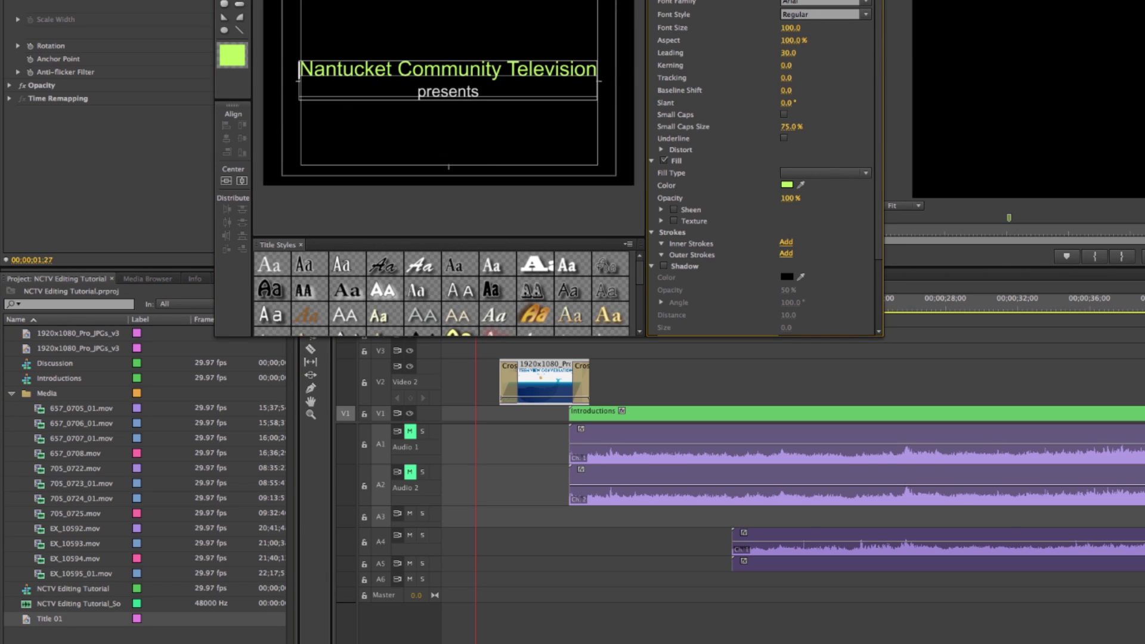
left_click(163, 406)
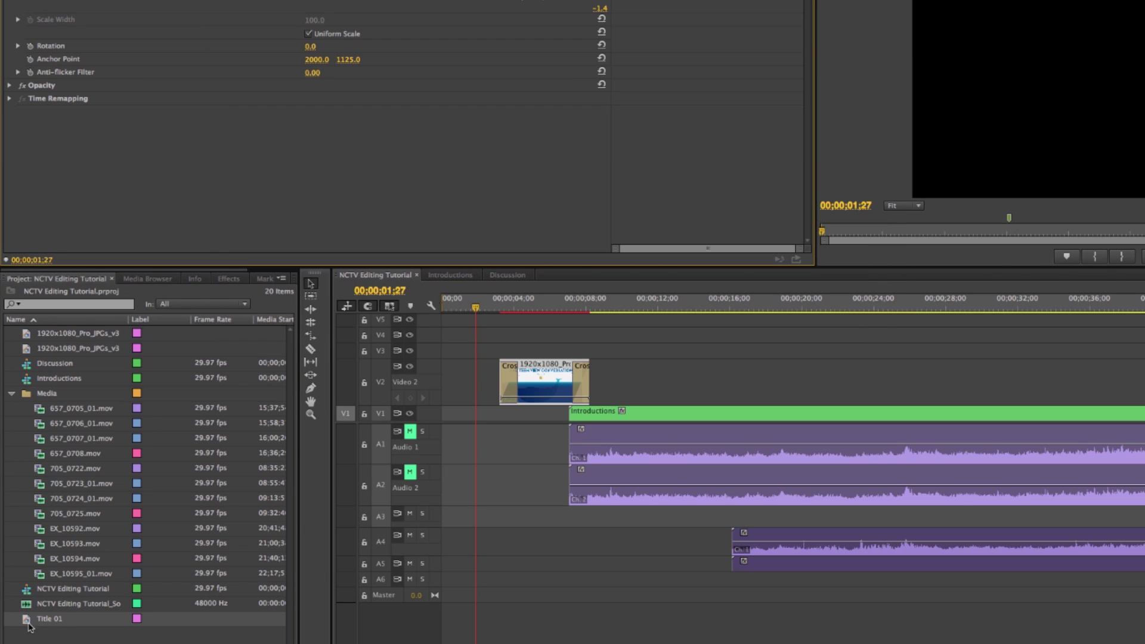
left_click_drag(26, 622, 442, 414)
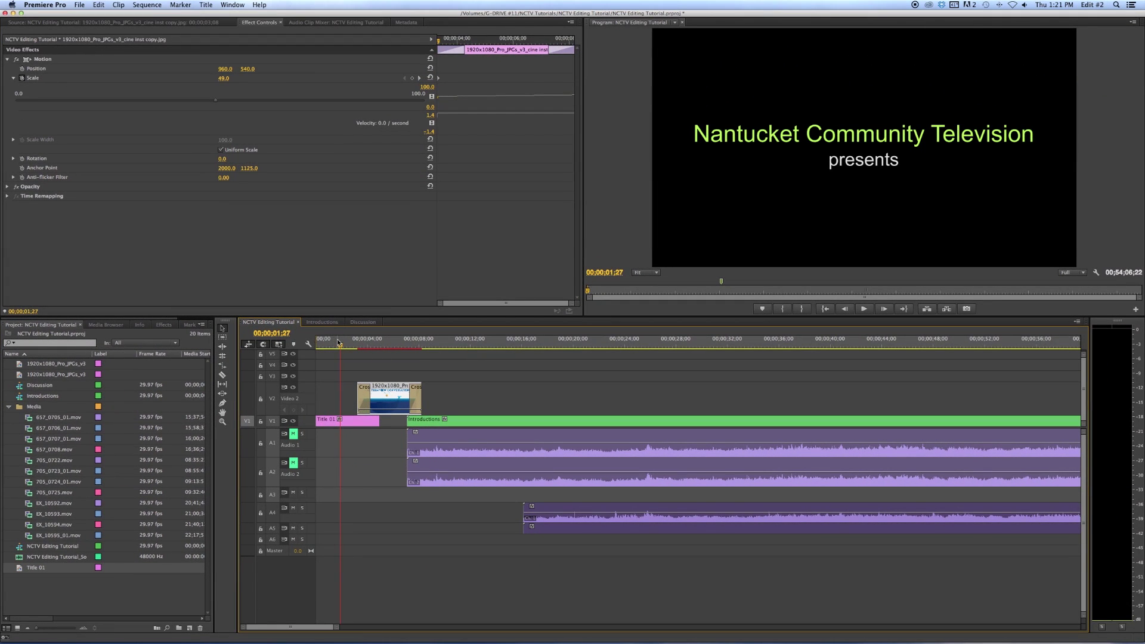
Add the default Cross Dissolve to Title 01's start and play the sequence from the beginning.
left_click_drag(338, 342, 309, 349)
right_click(318, 418)
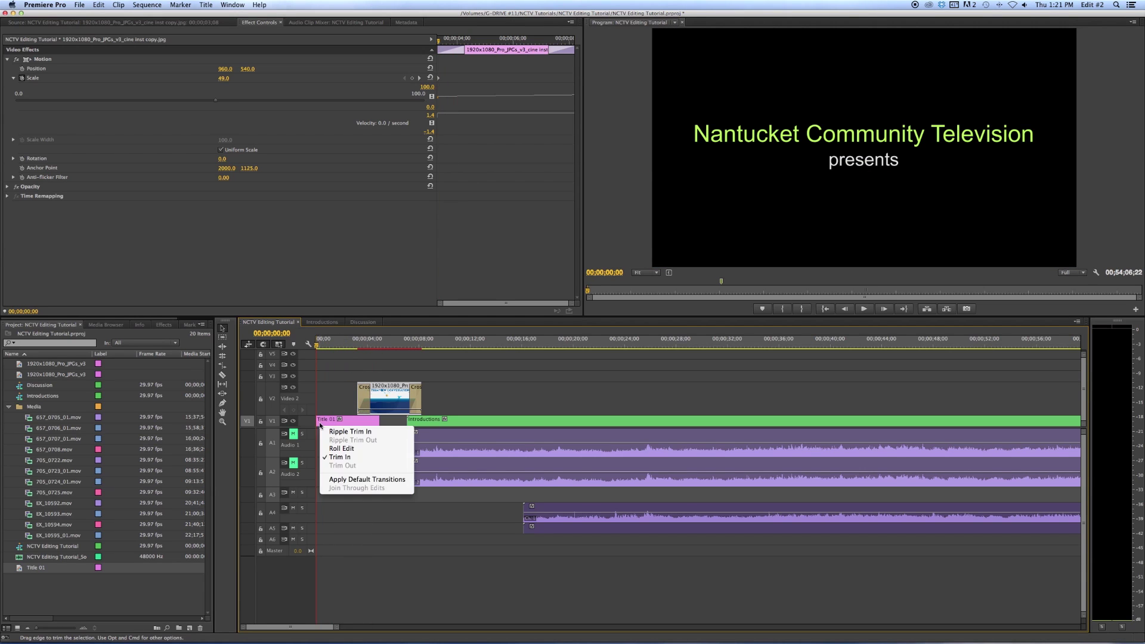
left_click(376, 480)
key("space")
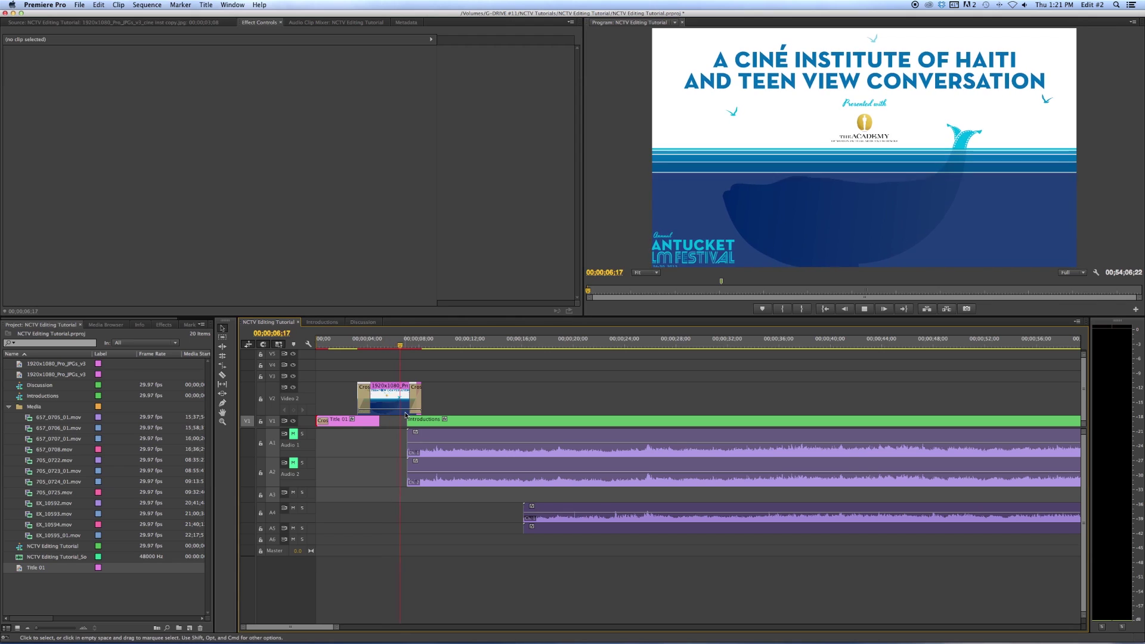
key("space")
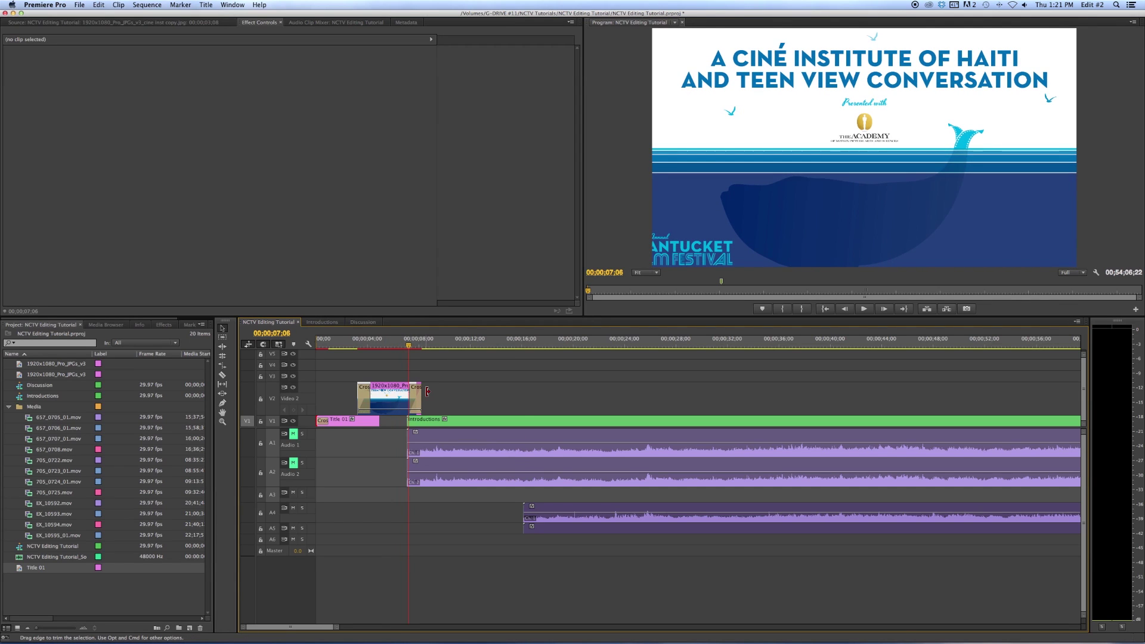